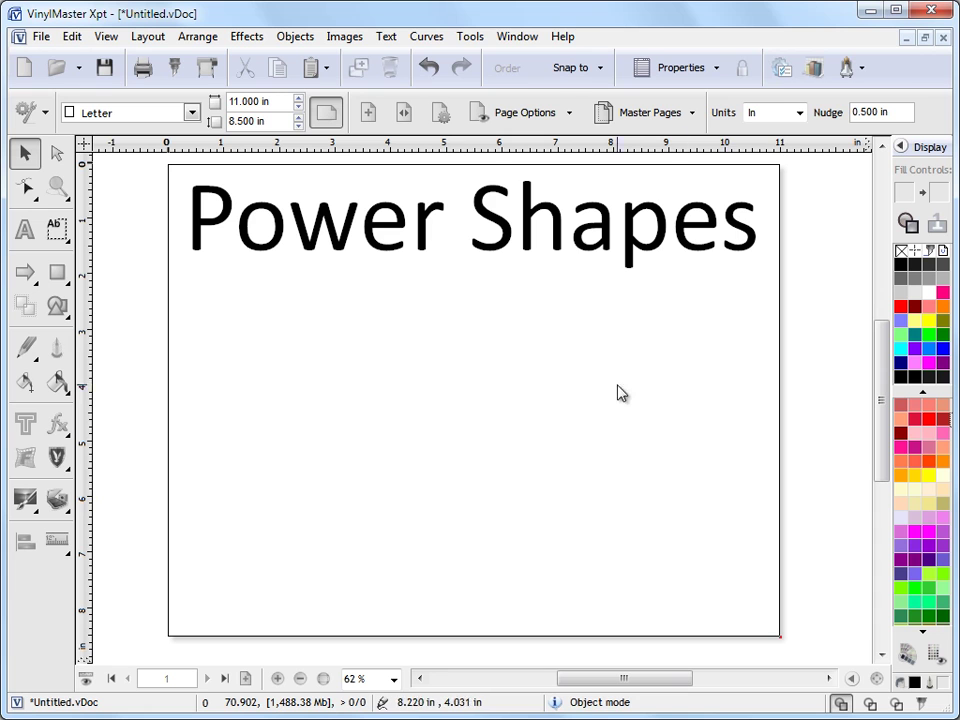
# - Open the Advanced Power Shapes list and the basic shapes list beside it, showing Square/Rectangle
pyautogui.click(29, 276)
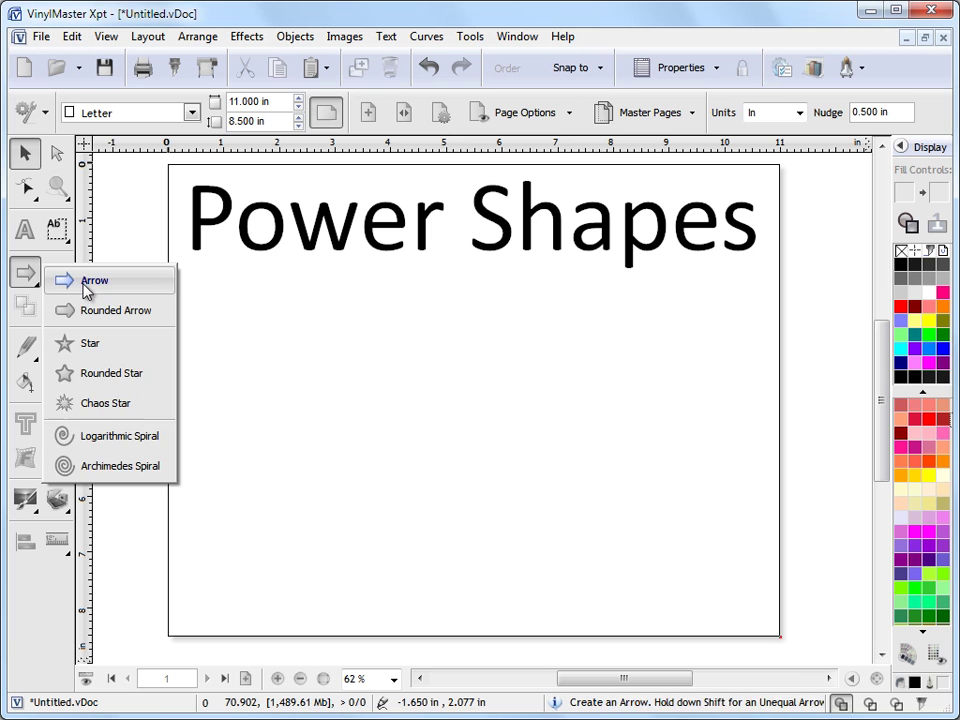
pyautogui.click(63, 268)
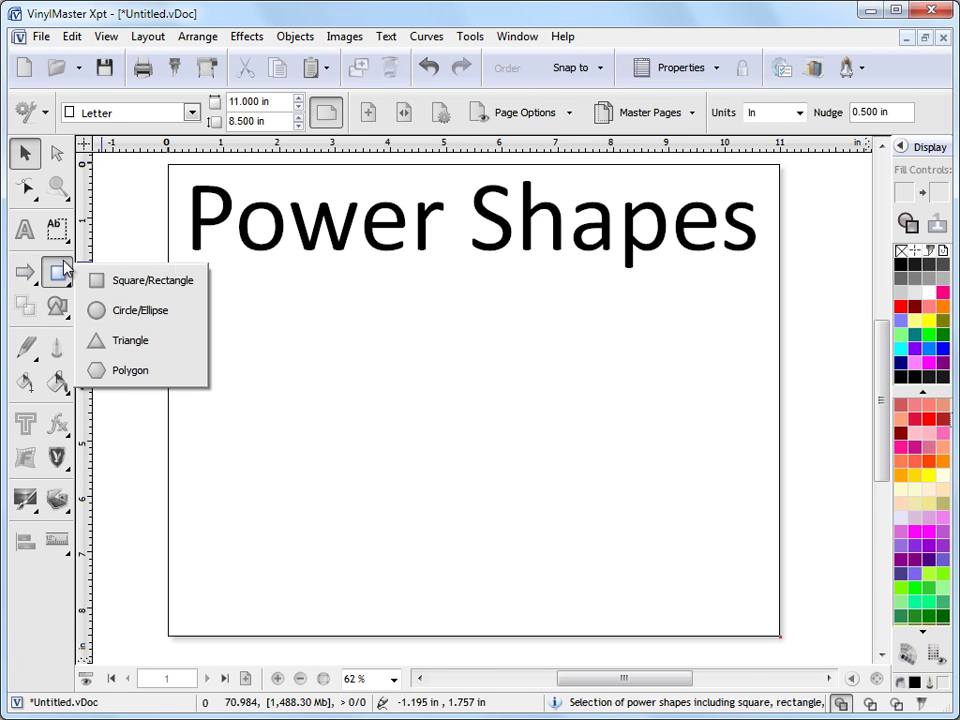
# - Draw a filled black rectangle, about 4.48 by 3.39 inches, below the 'Power Shapes' title
pyautogui.click(150, 281)
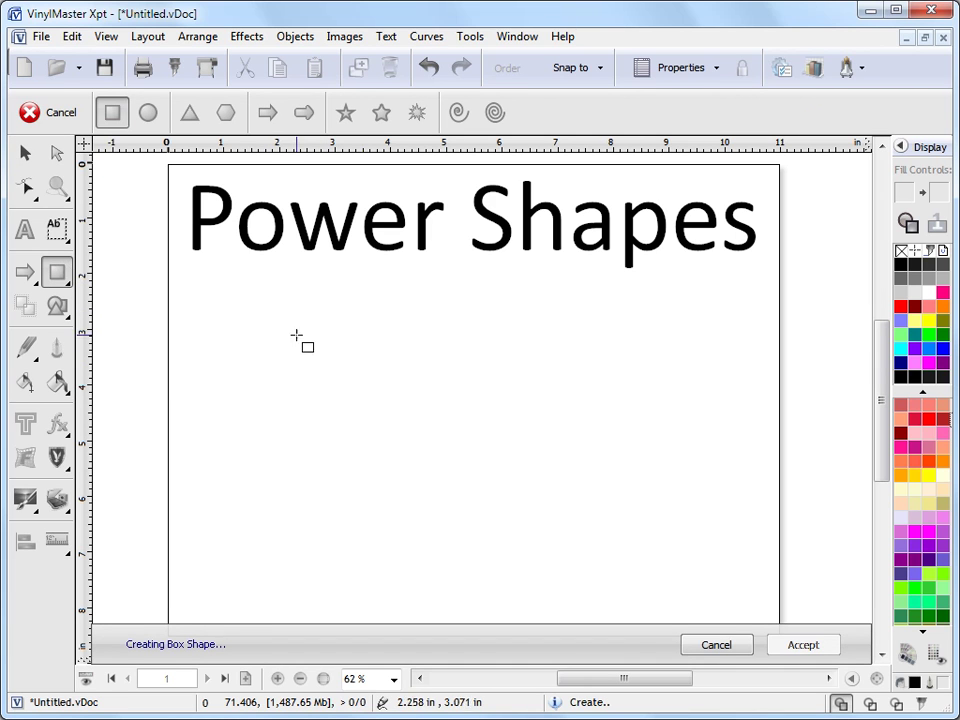
pyautogui.moveTo(266, 318); pyautogui.dragTo(514, 511)
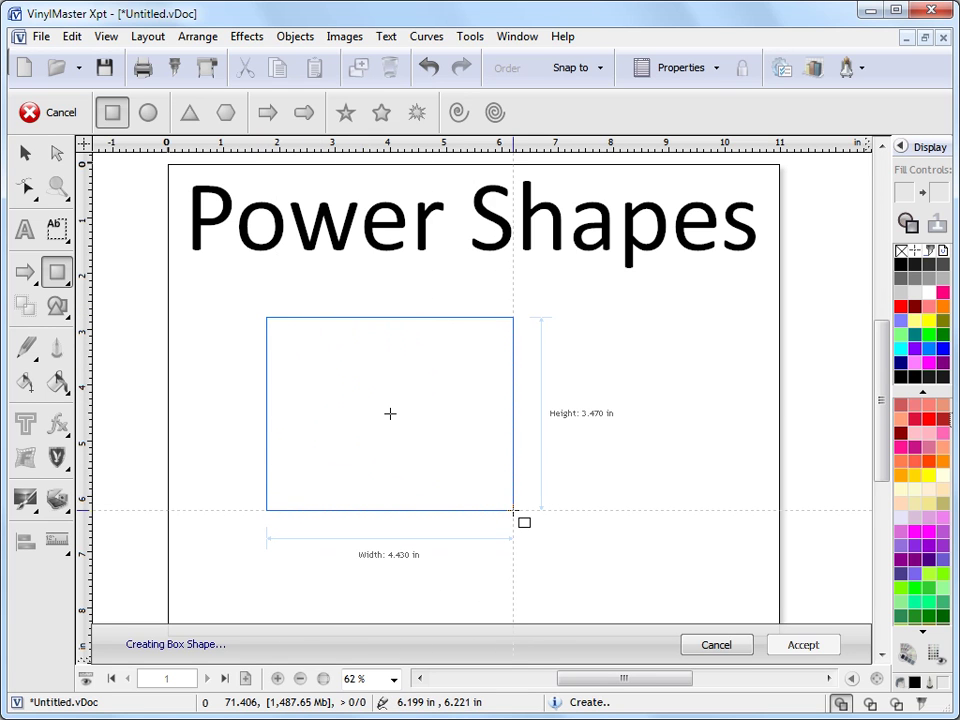
pyautogui.moveTo(514, 511)
pyautogui.mouseDown()
pyautogui.moveTo(506, 511)
pyautogui.moveTo(516, 508)
pyautogui.mouseUp()
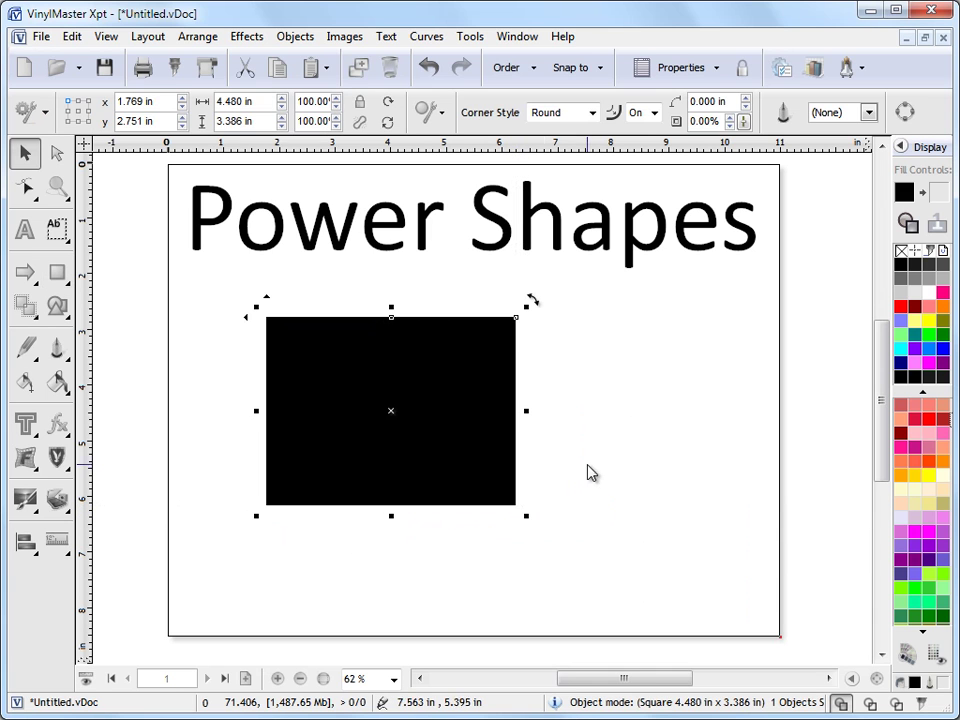
# - Resize and reposition the black rectangle until it measures about 4.447 by 3.251 inches
pyautogui.moveTo(386, 409); pyautogui.dragTo(390, 416)
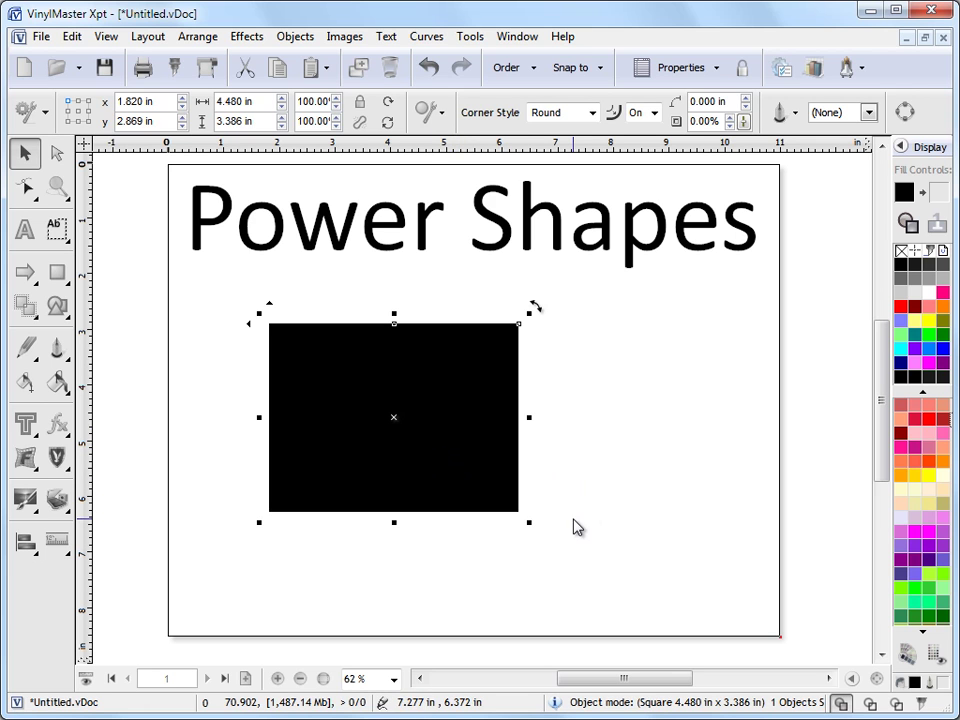
pyautogui.moveTo(529, 522)
pyautogui.mouseDown()
pyautogui.moveTo(589, 564)
pyautogui.moveTo(497, 506)
pyautogui.moveTo(584, 560)
pyautogui.moveTo(523, 521)
pyautogui.moveTo(540, 535)
pyautogui.mouseUp()
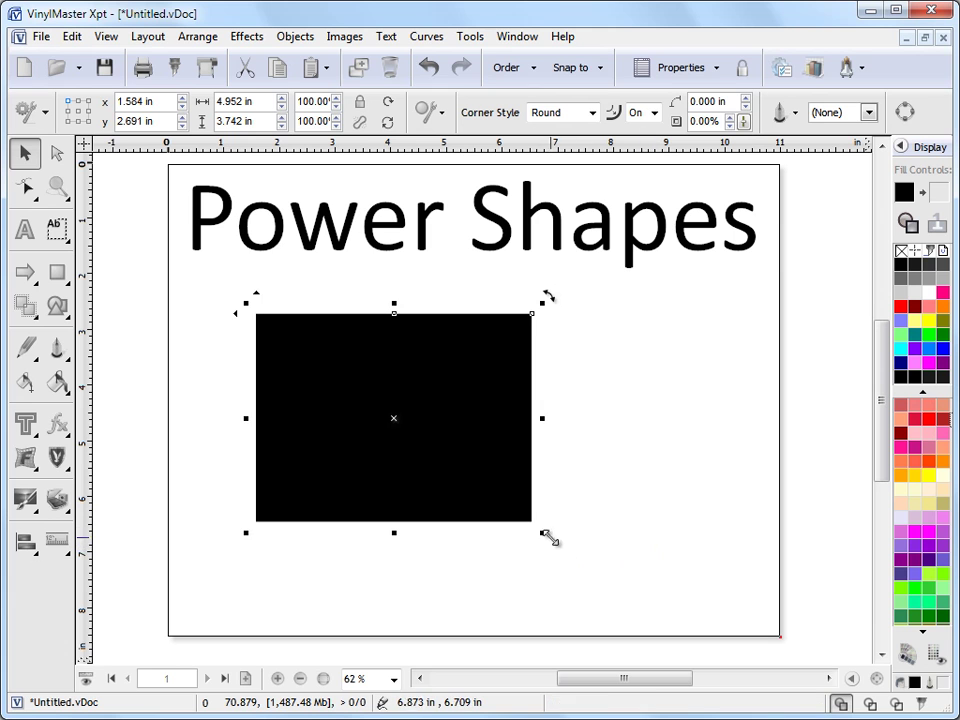
pyautogui.moveTo(541, 535)
pyautogui.mouseDown()
pyautogui.moveTo(467, 489)
pyautogui.moveTo(428, 449)
pyautogui.moveTo(658, 600)
pyautogui.moveTo(397, 423)
pyautogui.mouseUp()
pyautogui.moveTo(338, 383); pyautogui.dragTo(318, 385)
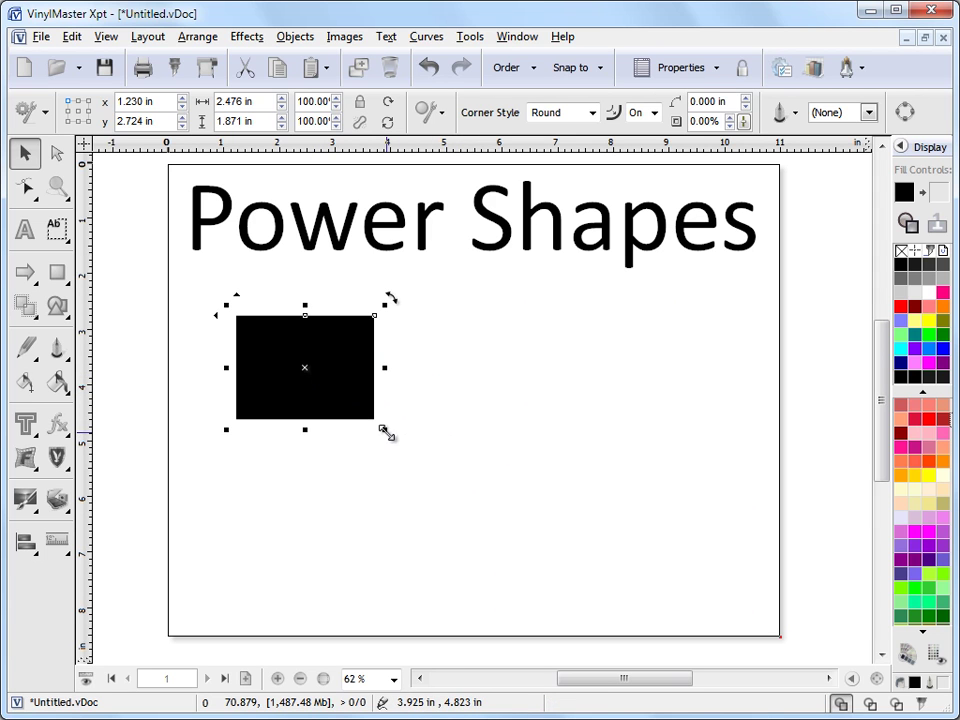
pyautogui.moveTo(385, 429)
pyautogui.mouseDown()
pyautogui.moveTo(424, 482)
pyautogui.moveTo(401, 566)
pyautogui.moveTo(632, 564)
pyautogui.moveTo(654, 474)
pyautogui.moveTo(476, 491)
pyautogui.moveTo(509, 530)
pyautogui.moveTo(641, 499)
pyautogui.moveTo(497, 538)
pyautogui.moveTo(594, 544)
pyautogui.moveTo(558, 534)
pyautogui.mouseUp()
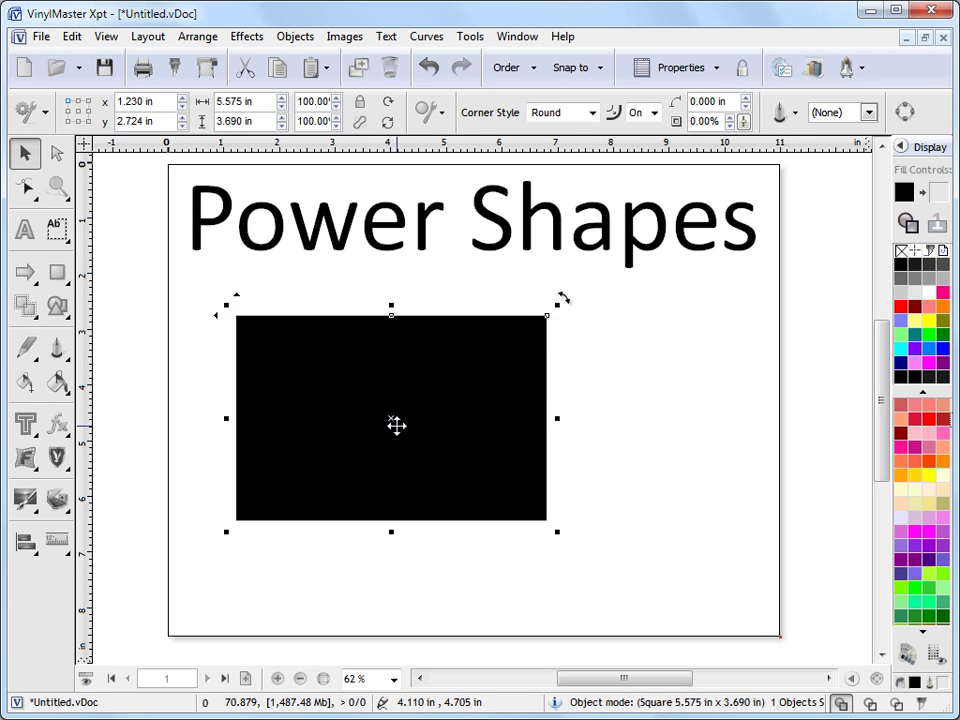
pyautogui.moveTo(396, 424); pyautogui.dragTo(423, 420)
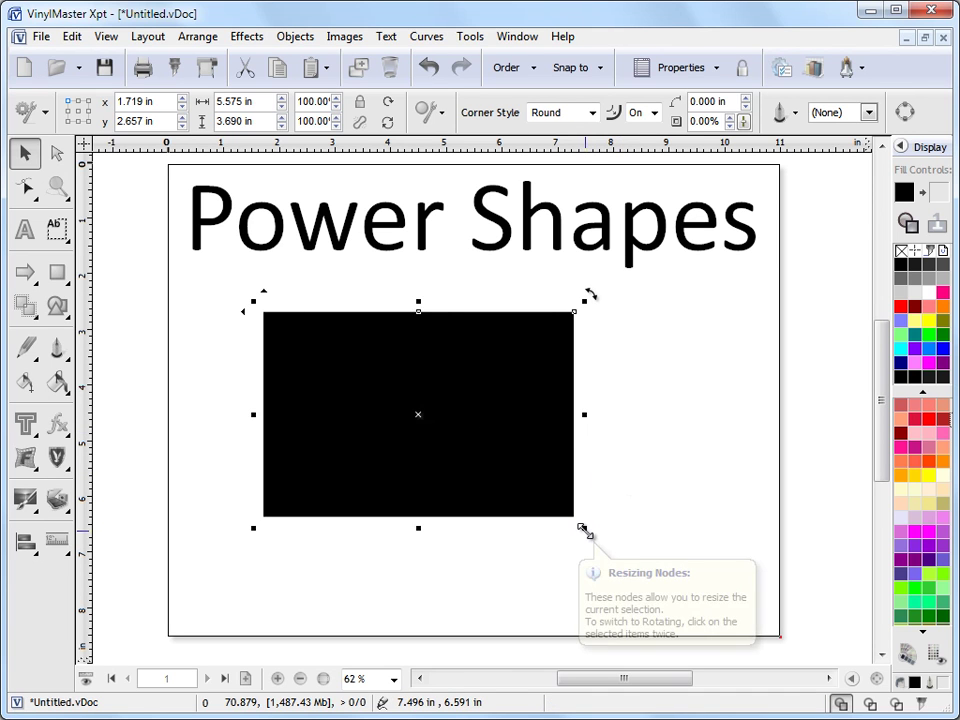
pyautogui.moveTo(583, 530)
pyautogui.mouseDown()
pyautogui.moveTo(456, 463)
pyautogui.moveTo(586, 566)
pyautogui.moveTo(454, 463)
pyautogui.moveTo(557, 544)
pyautogui.moveTo(497, 506)
pyautogui.moveTo(533, 535)
pyautogui.mouseUp()
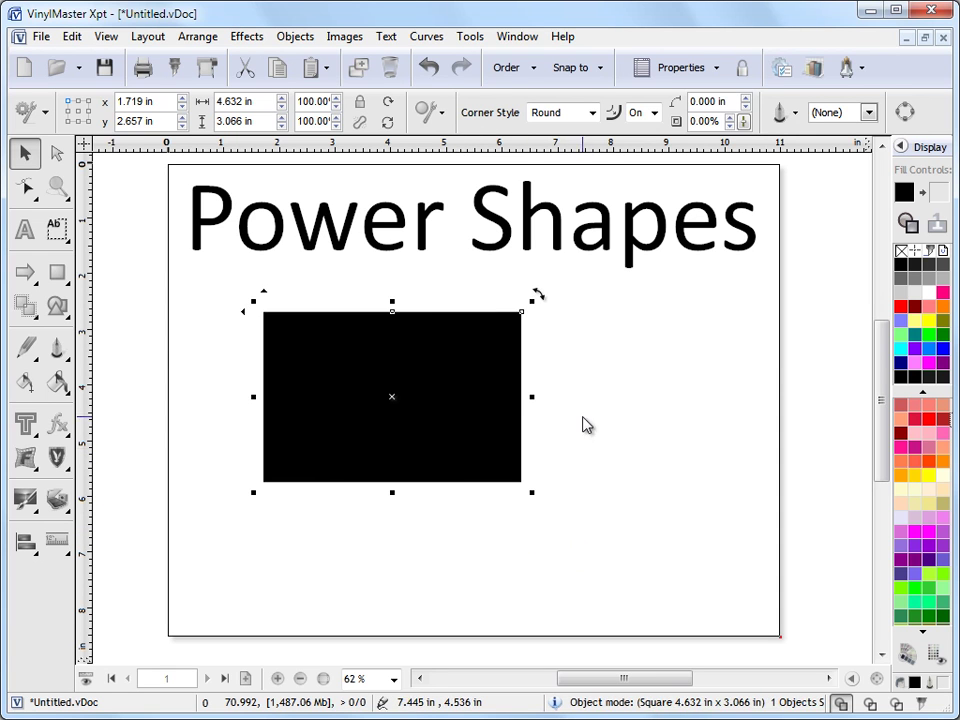
pyautogui.moveTo(531, 398)
pyautogui.mouseDown()
pyautogui.moveTo(613, 412)
pyautogui.moveTo(511, 422)
pyautogui.mouseUp()
pyautogui.moveTo(394, 510)
pyautogui.mouseDown()
pyautogui.moveTo(390, 561)
pyautogui.moveTo(418, 497)
pyautogui.mouseUp()
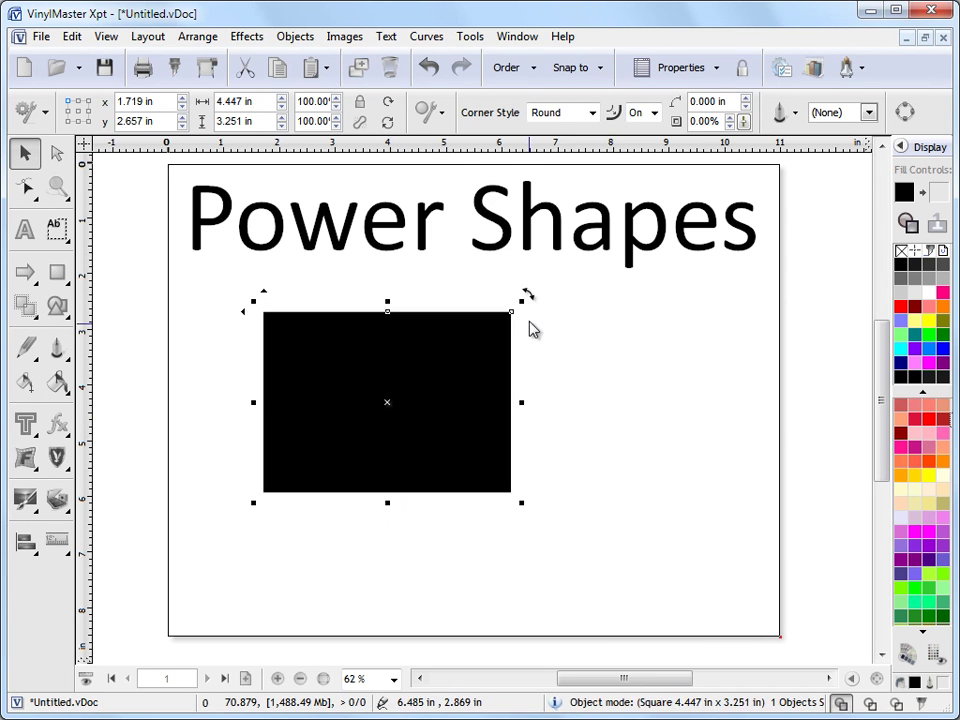
pyautogui.moveTo(531, 296)
pyautogui.mouseDown()
pyautogui.moveTo(564, 332)
pyautogui.moveTo(510, 467)
pyautogui.moveTo(449, 494)
pyautogui.moveTo(306, 439)
pyautogui.moveTo(313, 379)
pyautogui.moveTo(360, 347)
pyautogui.moveTo(340, 345)
pyautogui.moveTo(431, 328)
pyautogui.moveTo(469, 356)
pyautogui.moveTo(449, 361)
pyautogui.mouseUp()
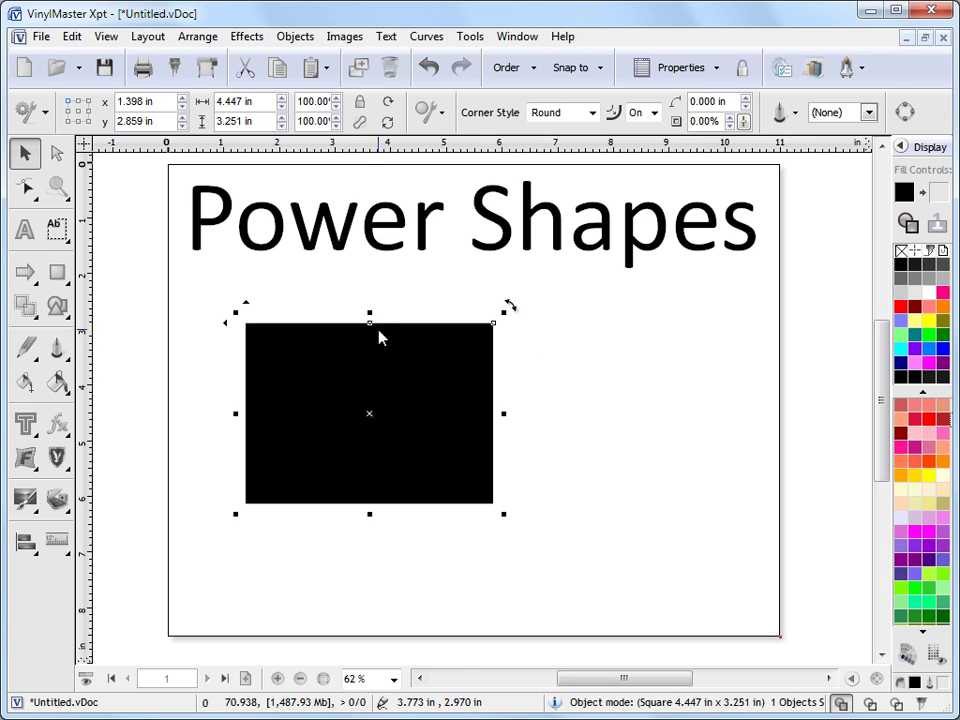
# - Hollow the rectangle into a frame, round its corners, and place it back under the title
pyautogui.moveTo(369, 323); pyautogui.dragTo(369, 345)
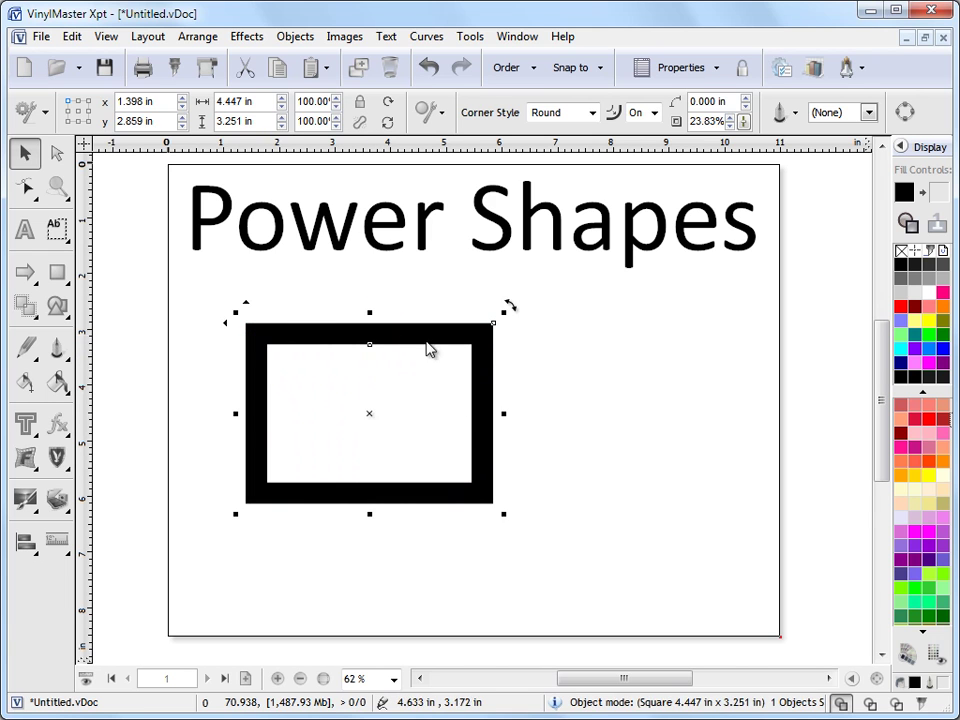
pyautogui.moveTo(493, 323); pyautogui.dragTo(461, 386)
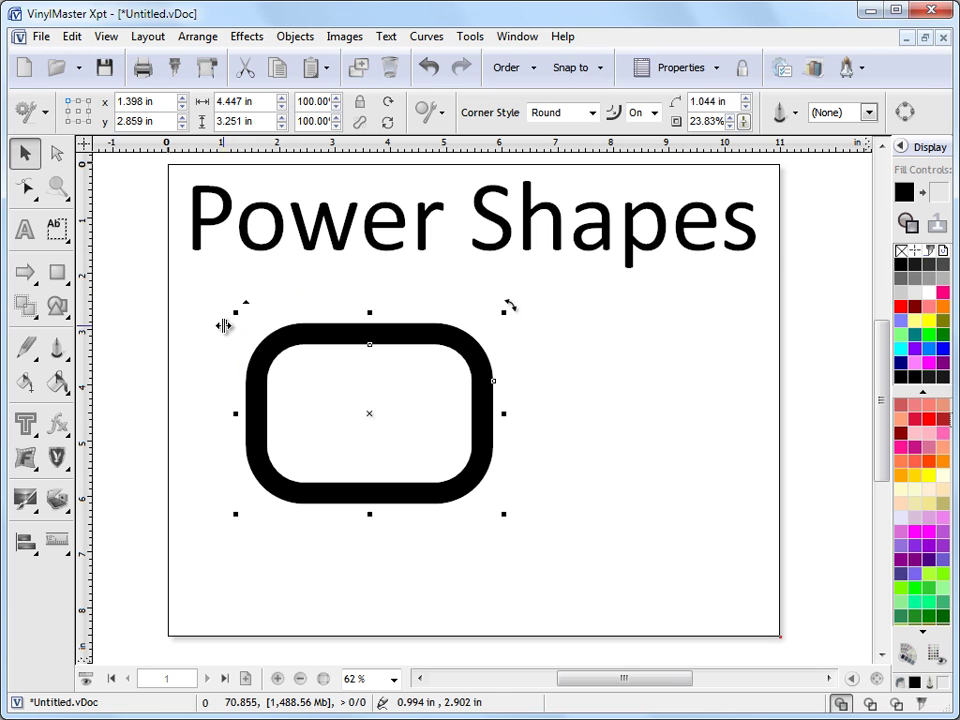
pyautogui.moveTo(223, 325)
pyautogui.mouseDown()
pyautogui.moveTo(323, 349)
pyautogui.moveTo(189, 343)
pyautogui.mouseUp()
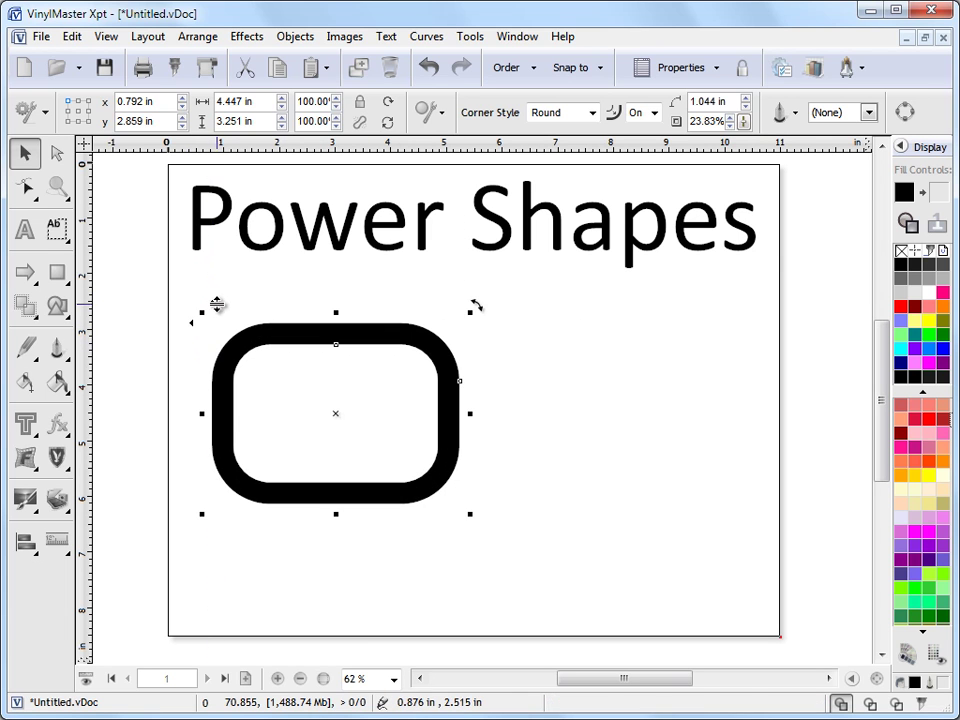
pyautogui.moveTo(214, 302)
pyautogui.mouseDown()
pyautogui.moveTo(225, 260)
pyautogui.moveTo(239, 303)
pyautogui.mouseUp()
pyautogui.moveTo(386, 388); pyautogui.dragTo(366, 396)
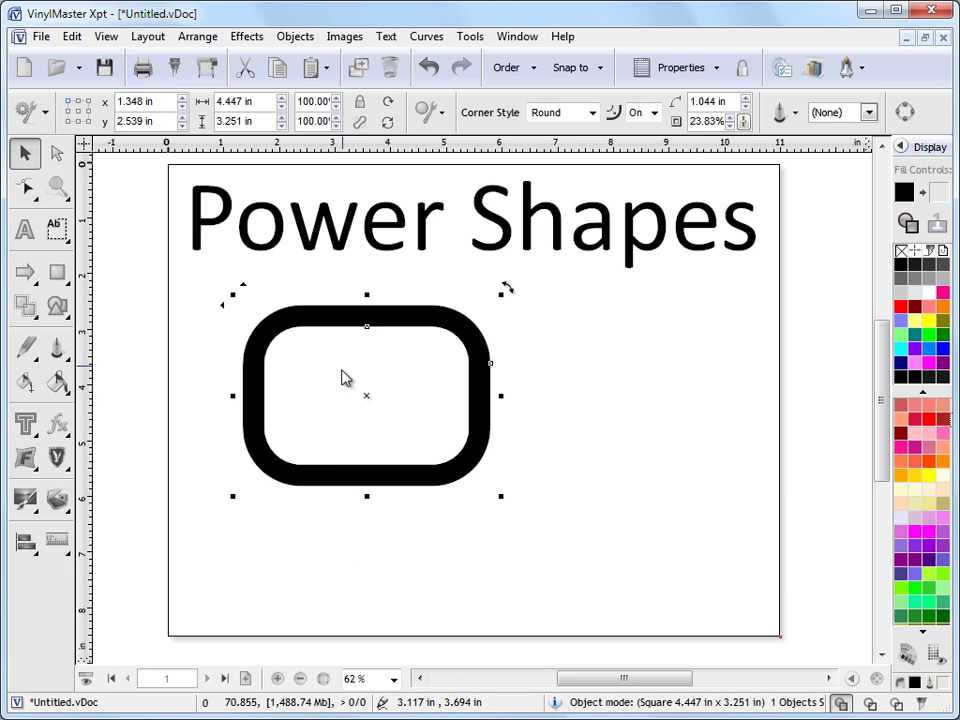
# - Set the frame's corner radius to 0.606 in and its border to 18.65%
pyautogui.moveTo(367, 327); pyautogui.dragTo(367, 345)
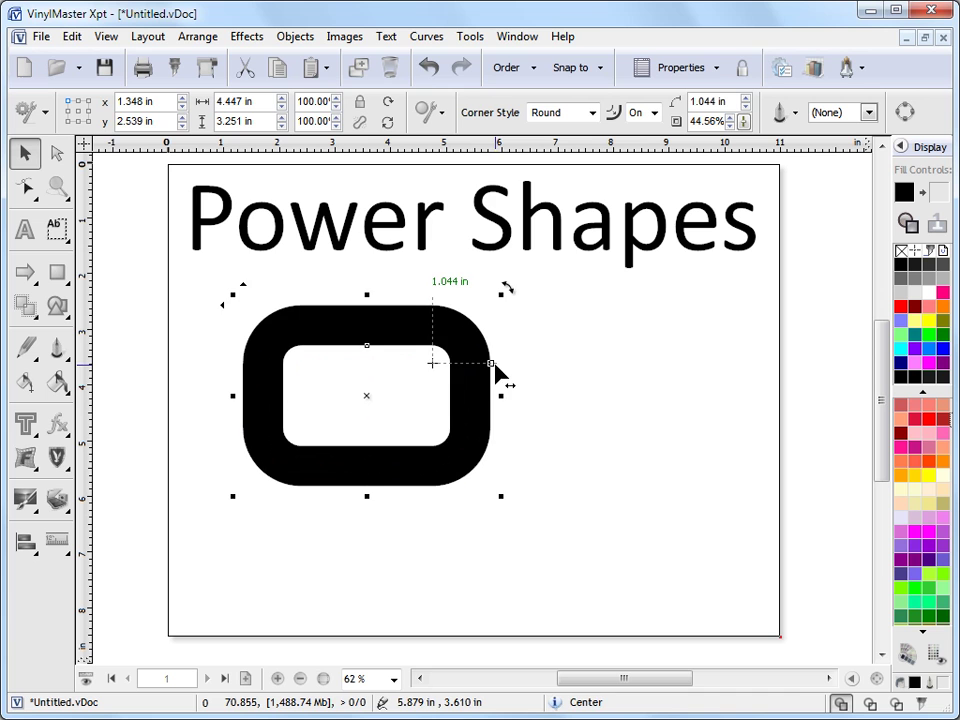
pyautogui.moveTo(491, 366); pyautogui.dragTo(461, 364)
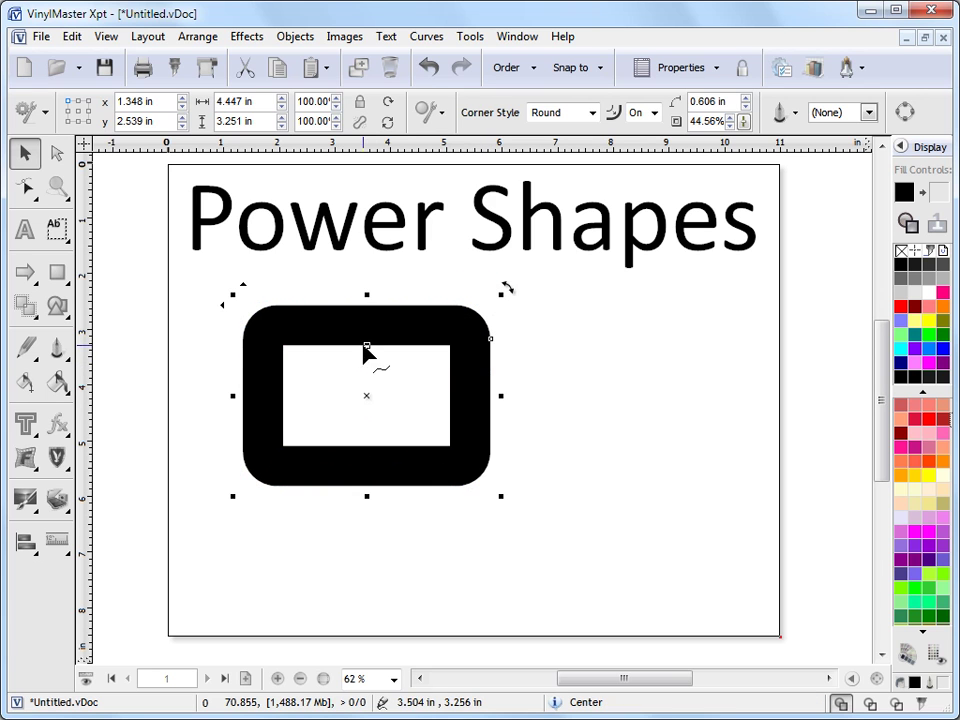
pyautogui.moveTo(366, 346)
pyautogui.mouseDown()
pyautogui.moveTo(375, 343)
pyautogui.moveTo(372, 323)
pyautogui.mouseUp()
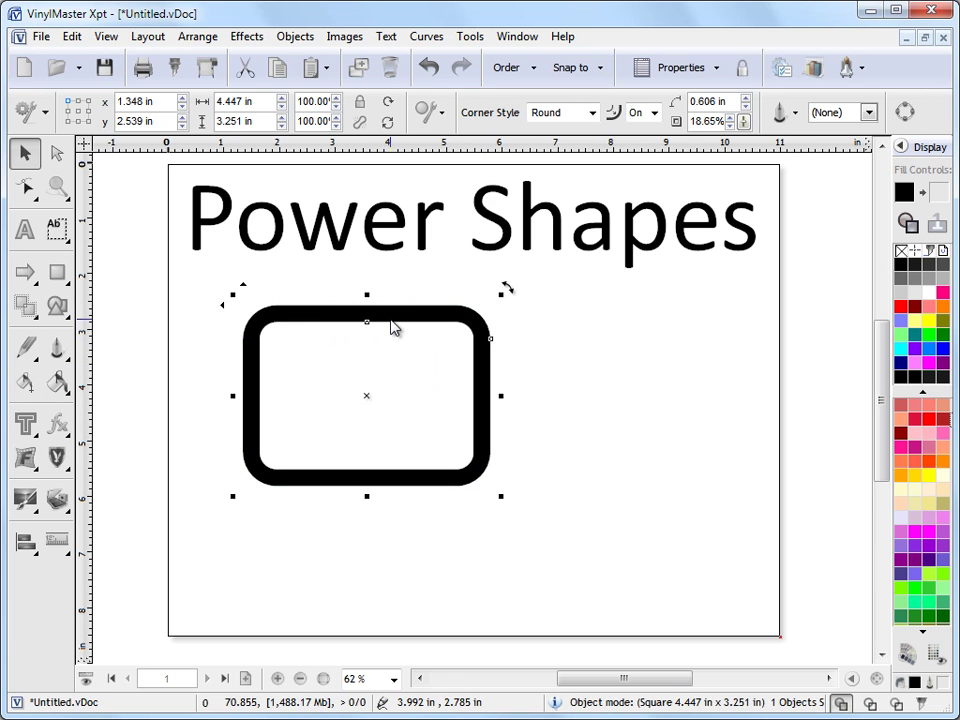
# - Shift the frame left and down, try Negative and Mitre corner styles, then return to Round
pyautogui.moveTo(381, 397); pyautogui.dragTo(357, 404)
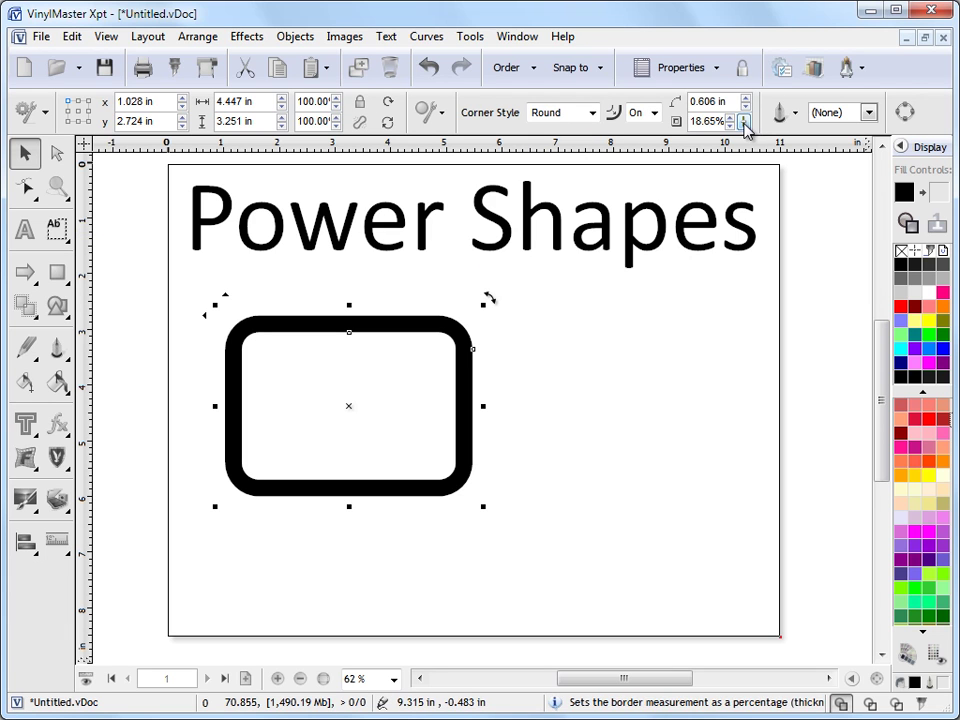
pyautogui.click(596, 114)
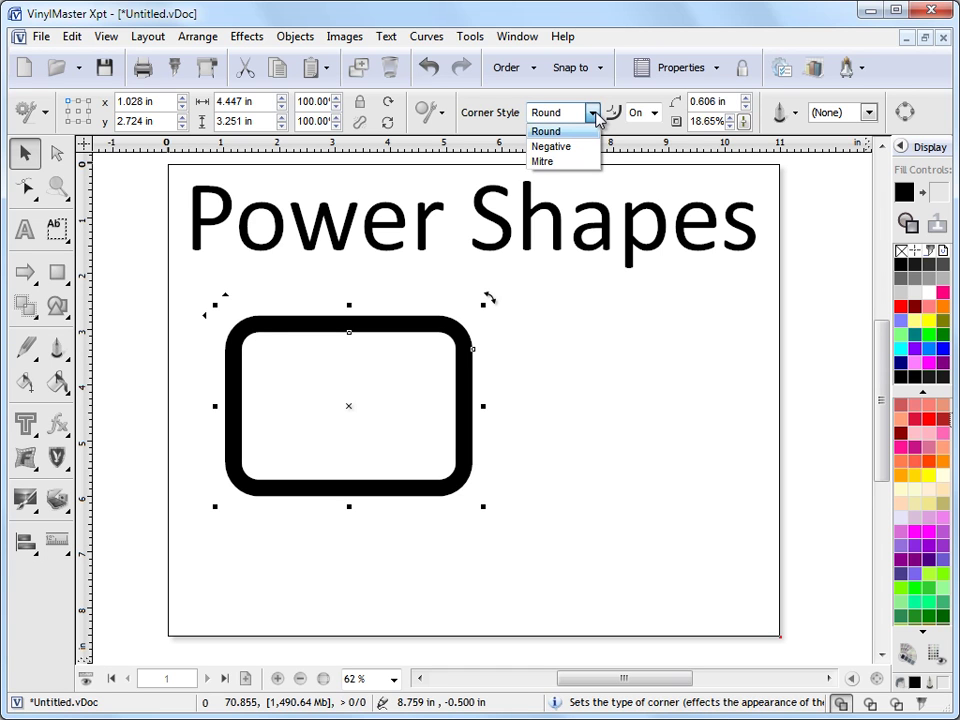
pyautogui.click(585, 147)
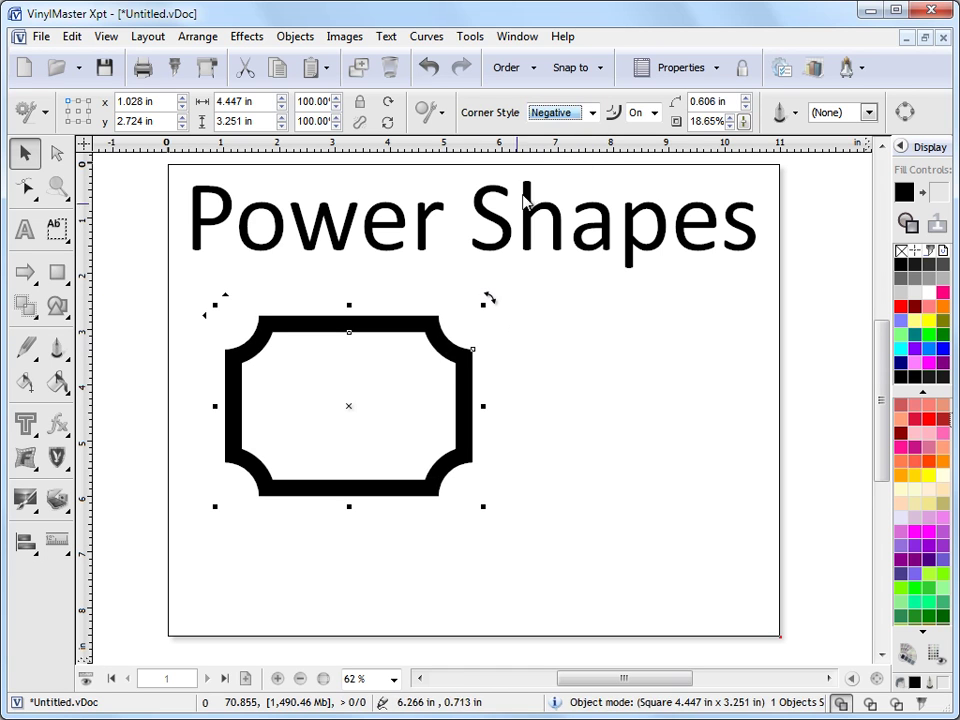
pyautogui.click(593, 113)
pyautogui.click(584, 161)
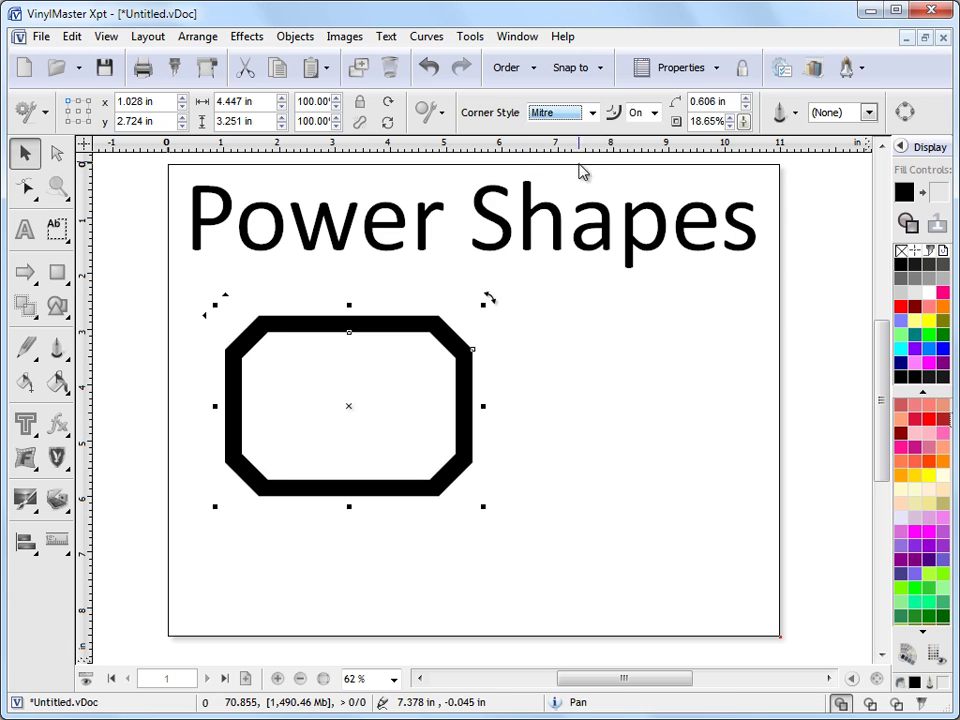
pyautogui.click(592, 113)
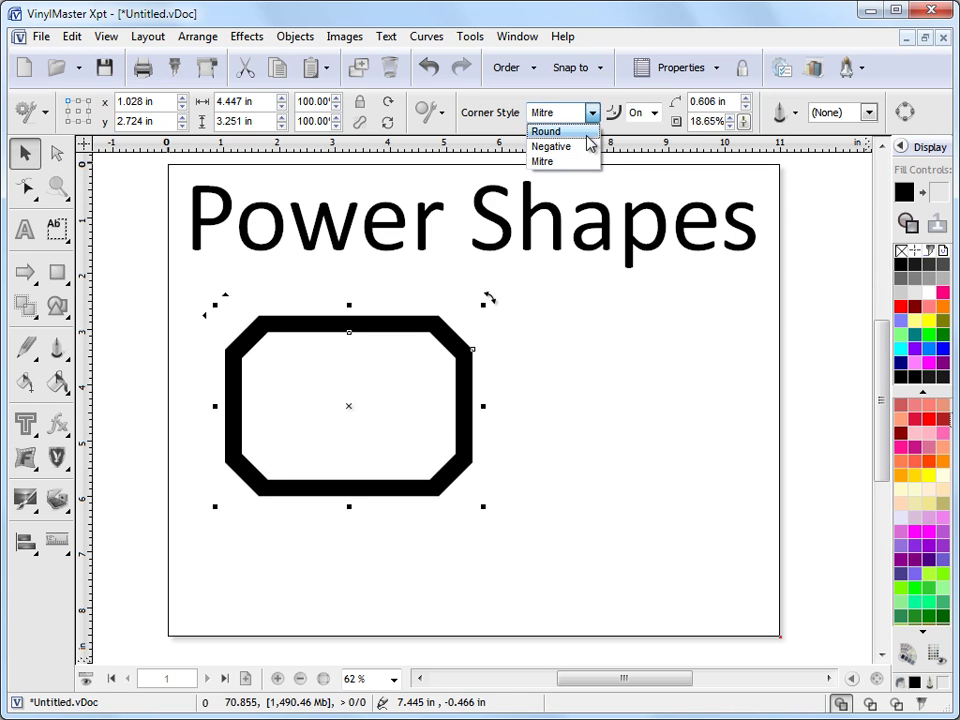
pyautogui.click(580, 147)
pyautogui.click(592, 113)
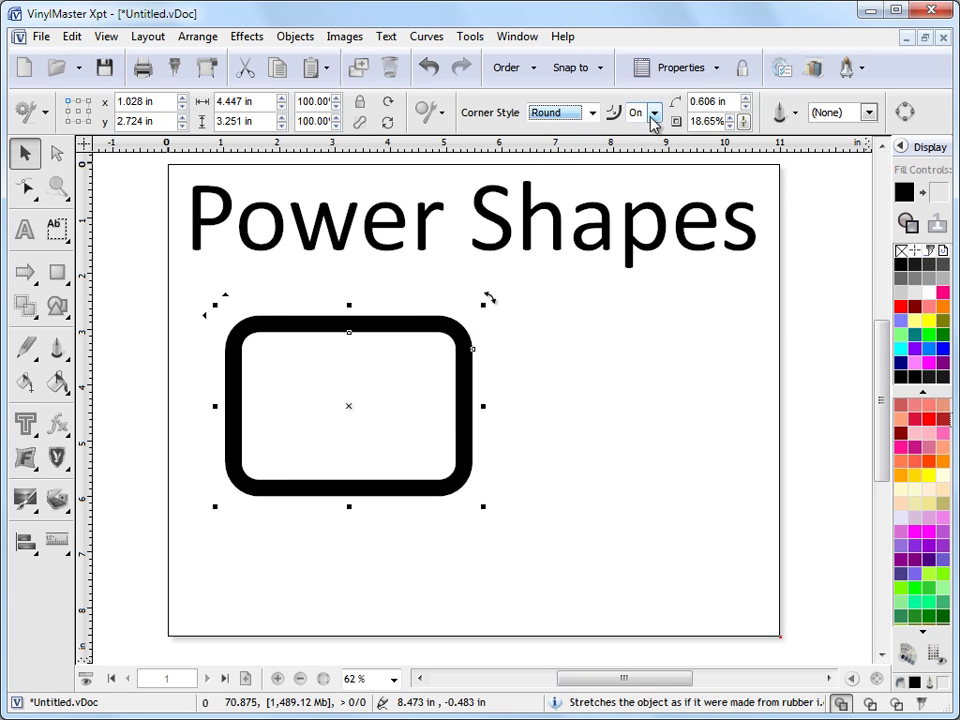
# - Set the corner radius to 1 inch and thicken the border to 23.65%
pyautogui.click(746, 102)
pyautogui.click(741, 117)
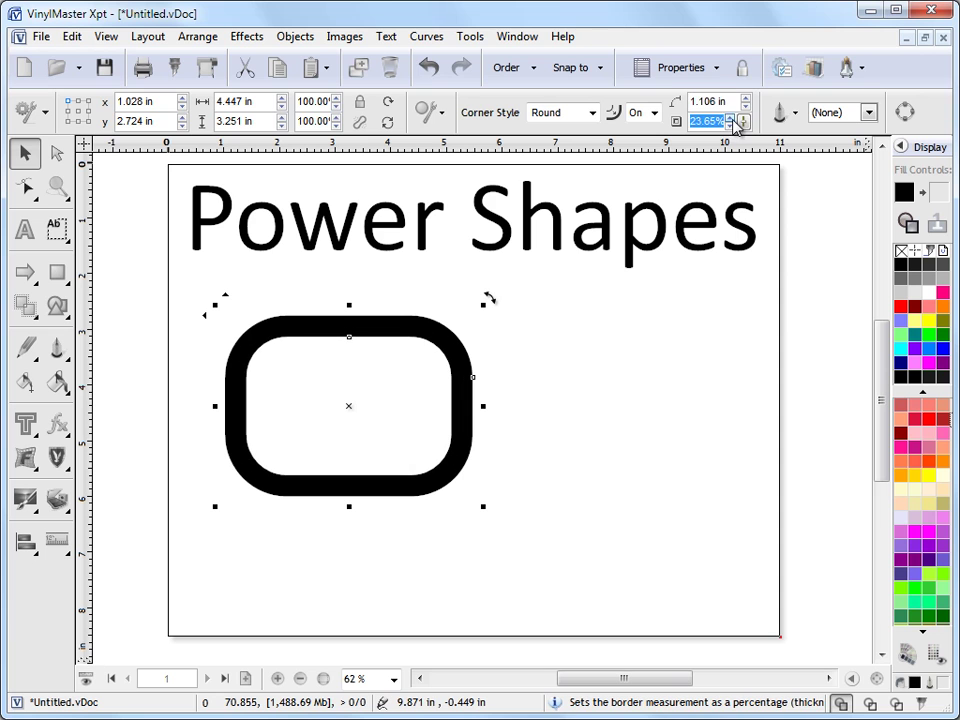
pyautogui.click(745, 121)
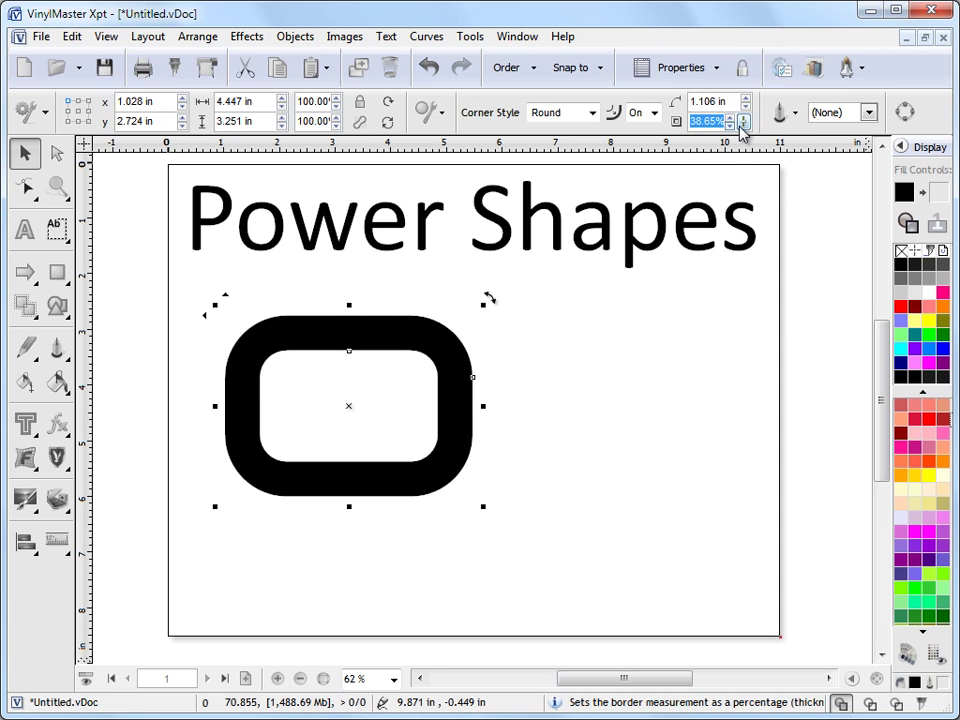
pyautogui.click(744, 121)
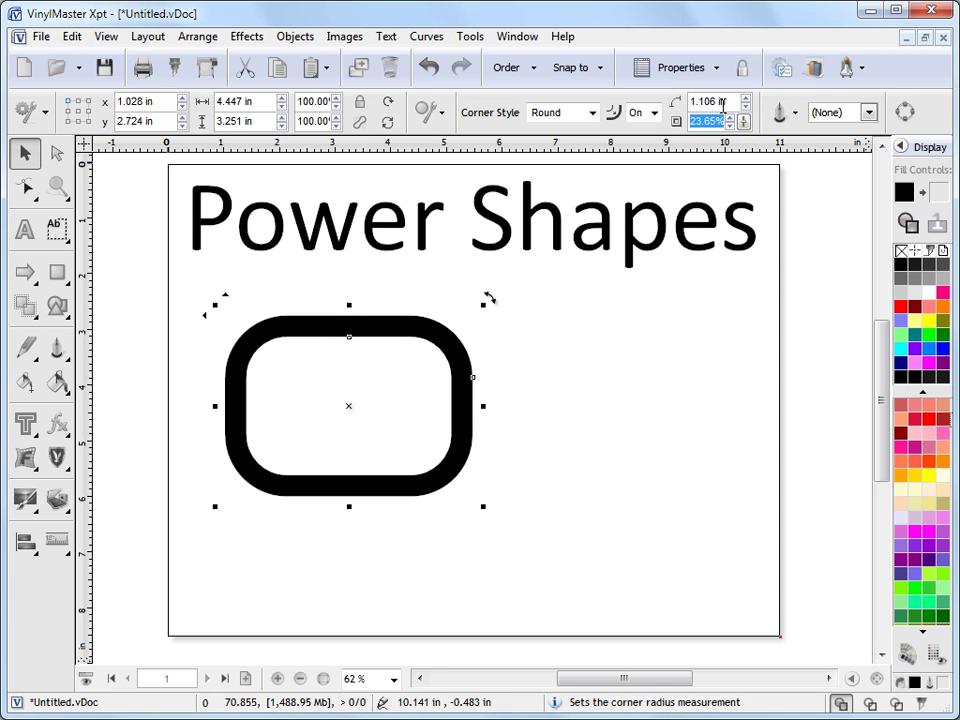
pyautogui.moveTo(368, 401); pyautogui.dragTo(345, 409)
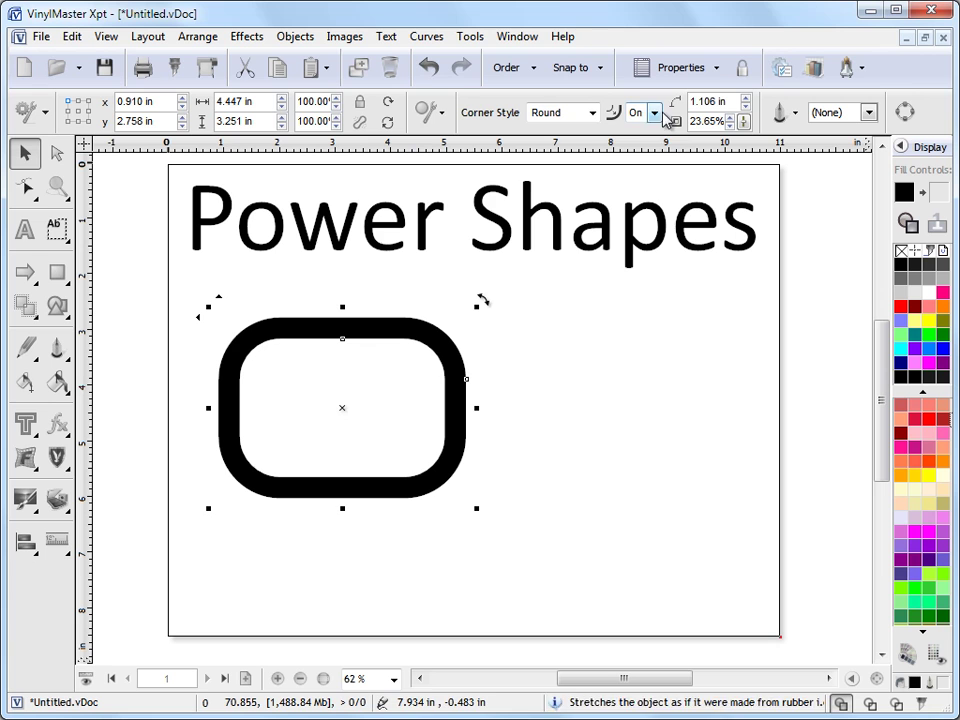
pyautogui.doubleClick(733, 100)
pyautogui.write('1')
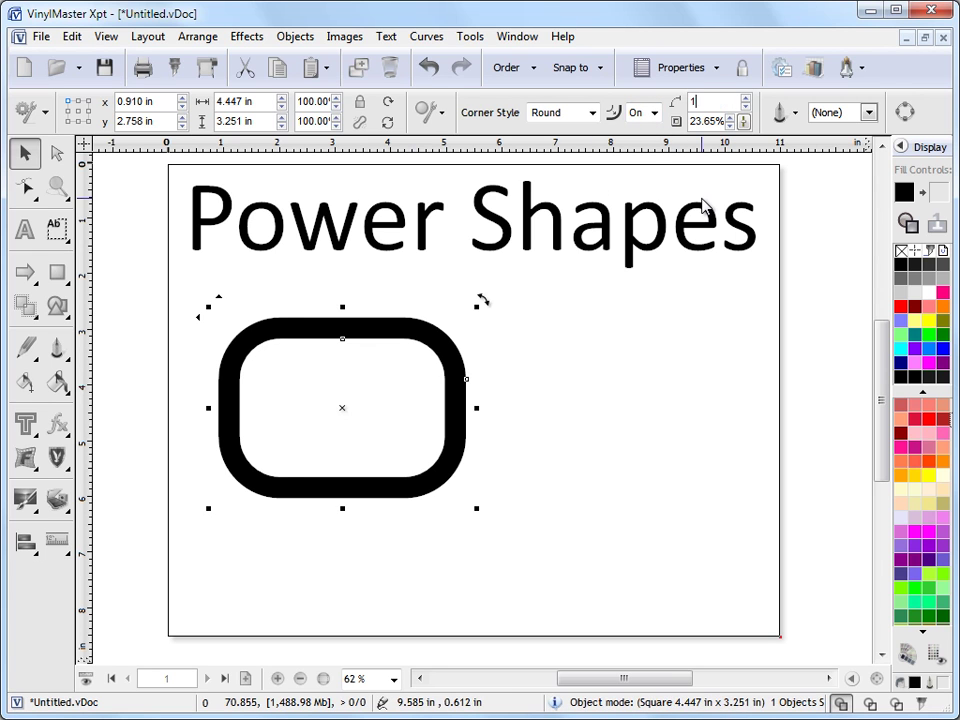
pyautogui.press('Return')
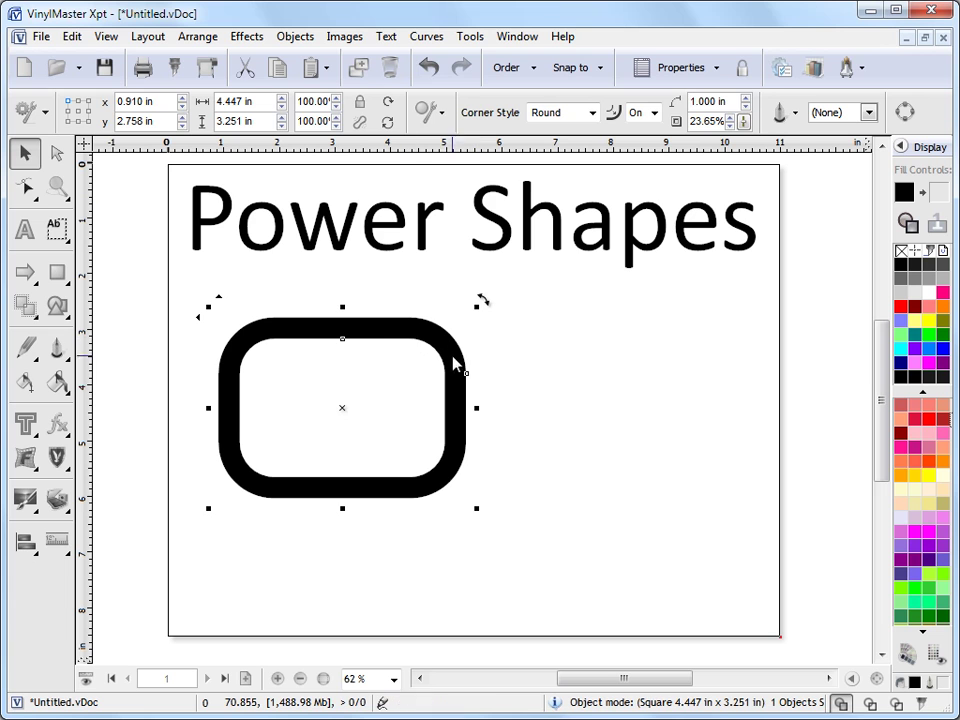
# - Turn corner stretching Off for the rounded rectangle
pyautogui.click(655, 113)
pyautogui.click(645, 131)
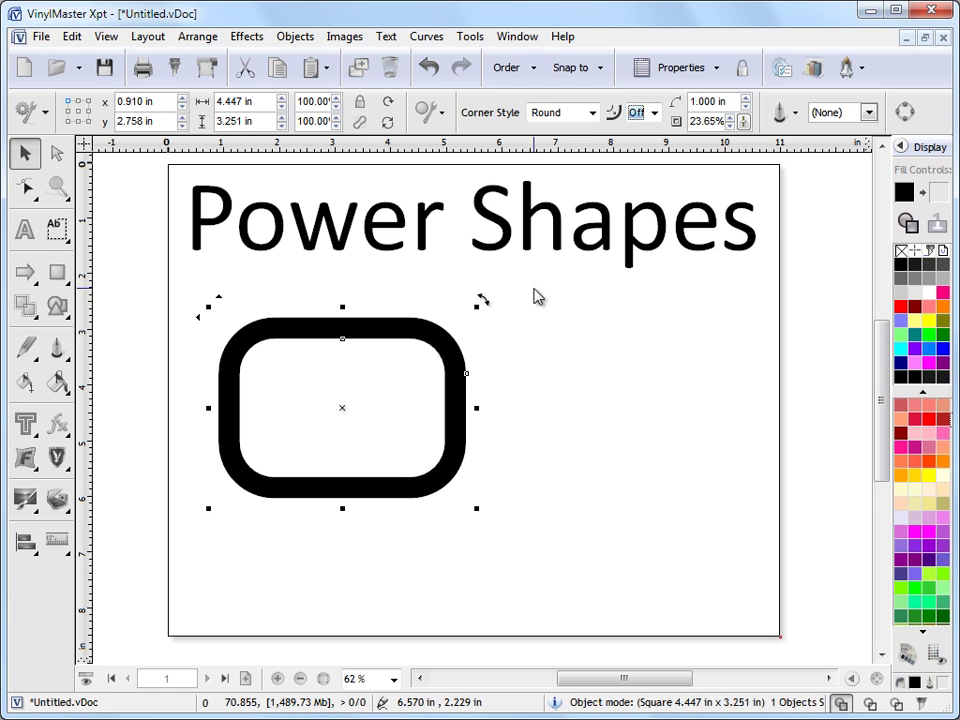
pyautogui.click(544, 365)
pyautogui.click(463, 374)
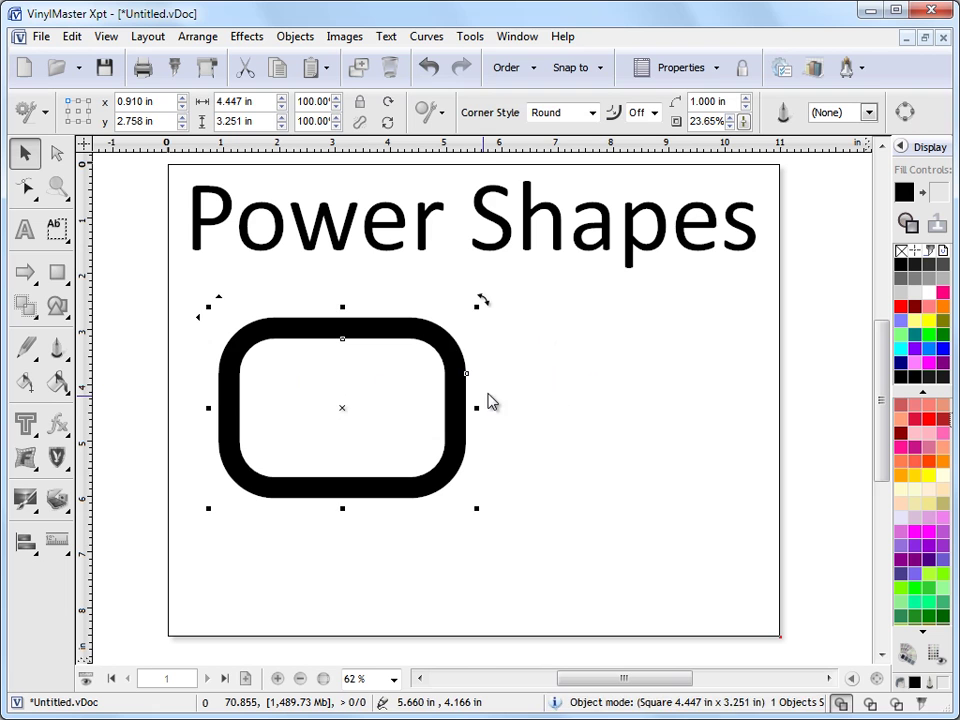
# - Stretch the frame to about 8.42 by 3.25 inches while its corners stay 1-inch round
pyautogui.moveTo(478, 410); pyautogui.dragTo(575, 401)
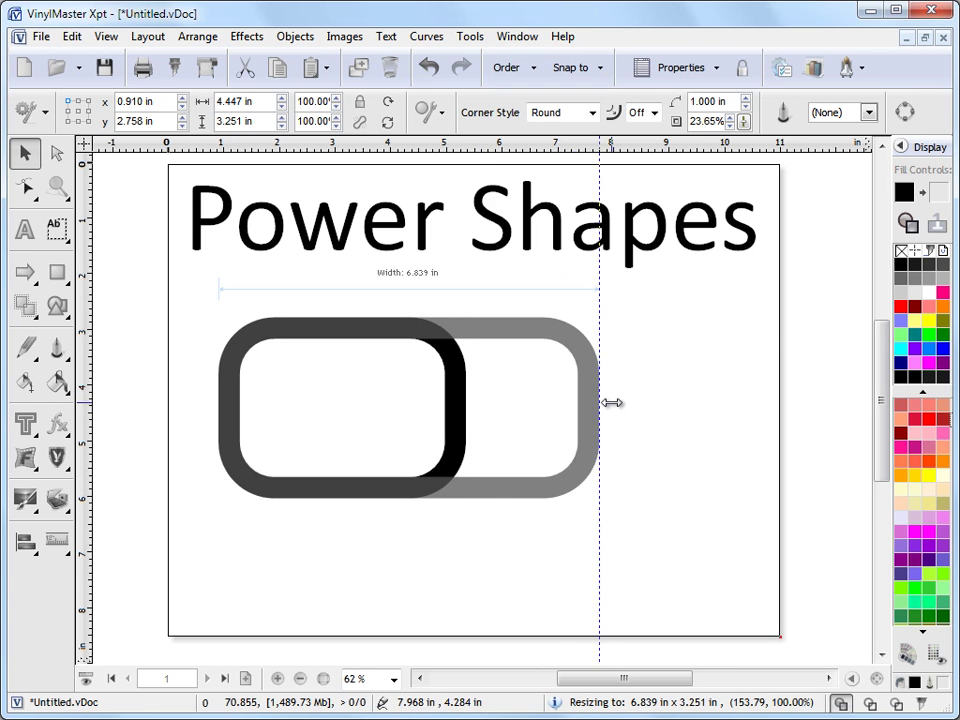
pyautogui.moveTo(575, 401); pyautogui.dragTo(601, 396)
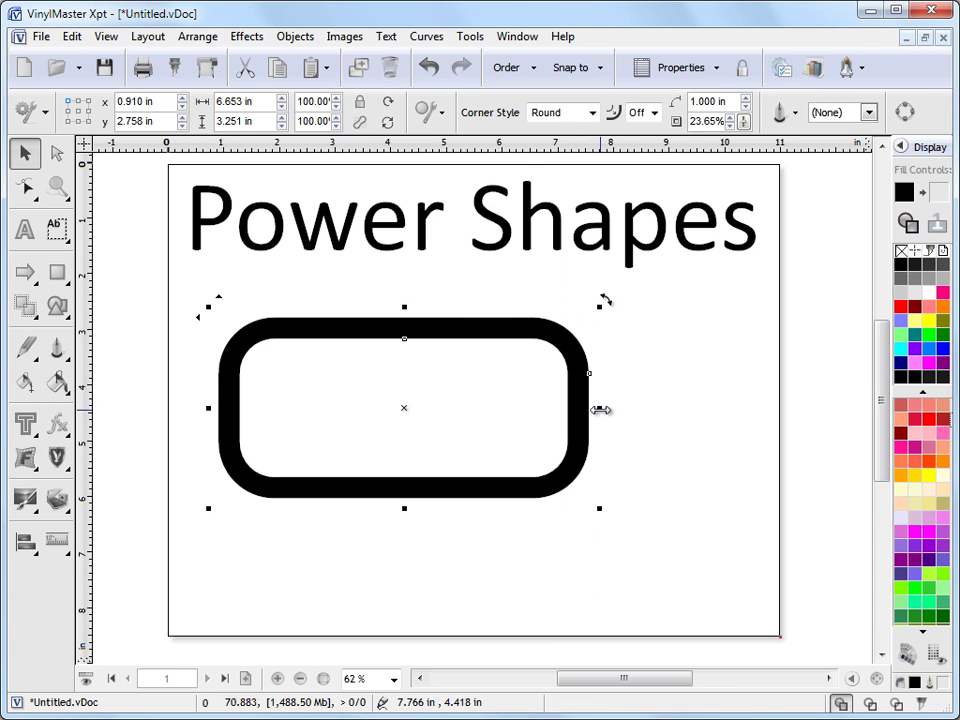
pyautogui.moveTo(600, 409); pyautogui.dragTo(697, 408)
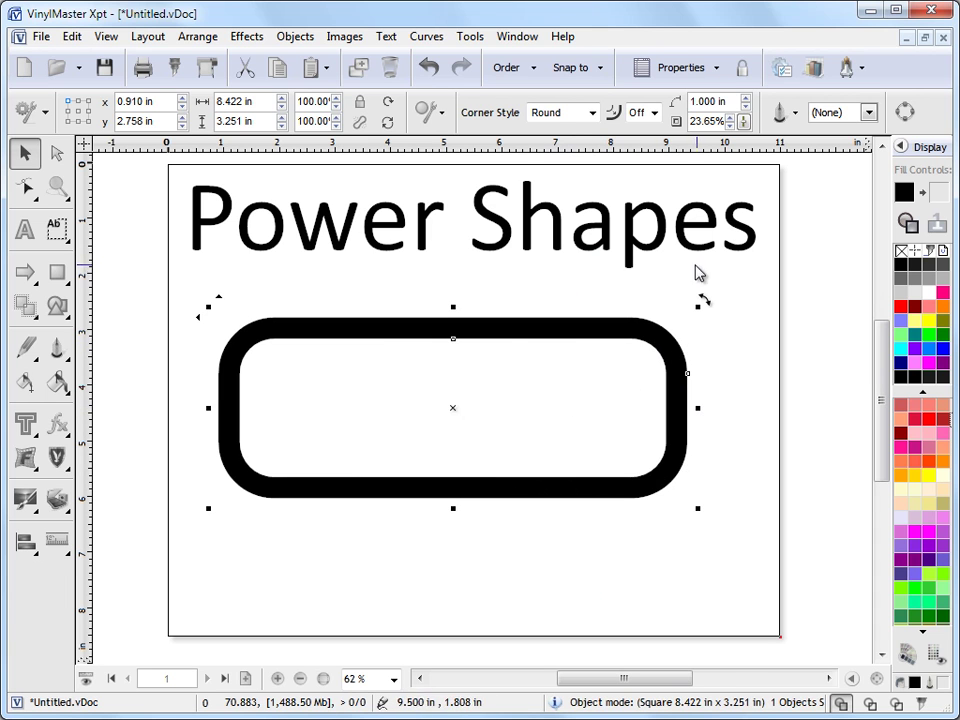
# - Turn corner stretching back On for the rounded rectangle
pyautogui.click(655, 113)
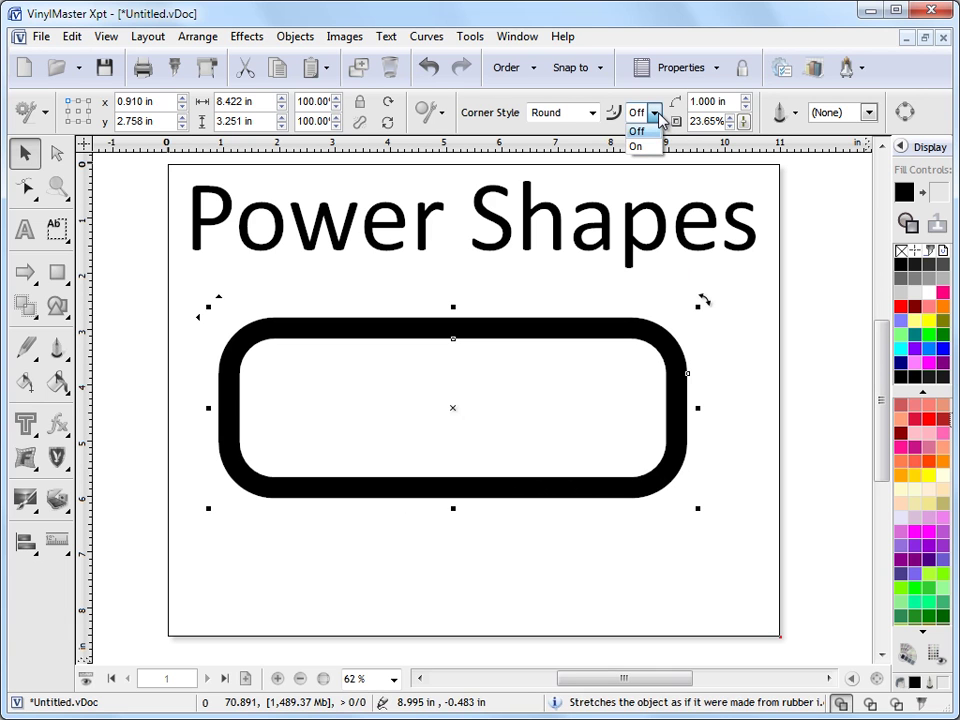
pyautogui.click(650, 147)
pyautogui.click(690, 386)
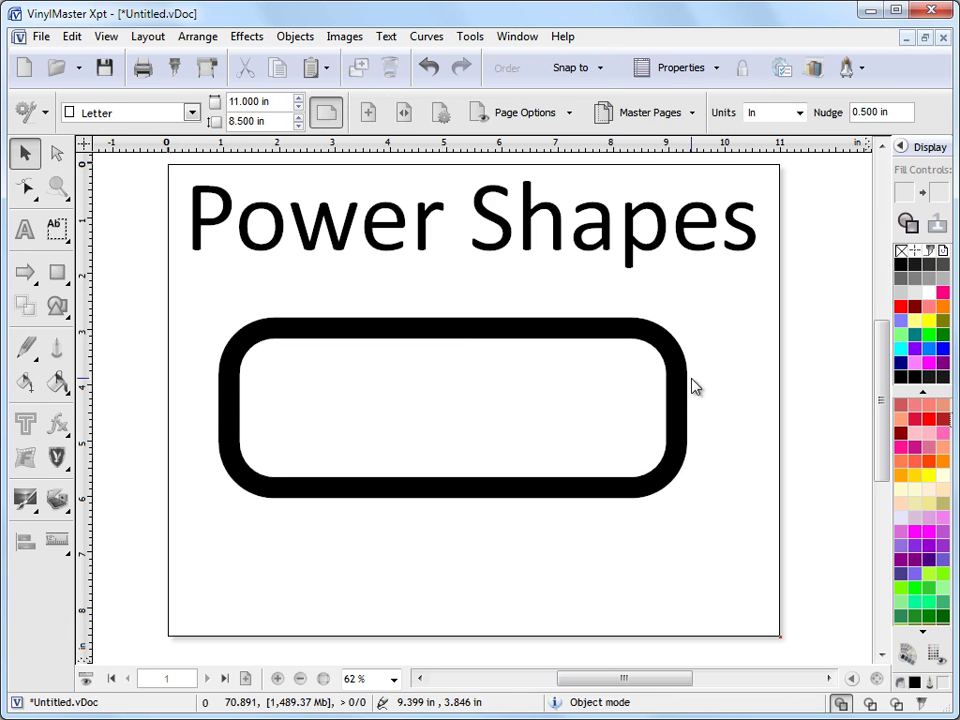
pyautogui.click(676, 410)
# - Resize the frame to about 5.49 inches wide, corners scaling to 0.707 inch
pyautogui.moveTo(697, 408); pyautogui.dragTo(437, 405)
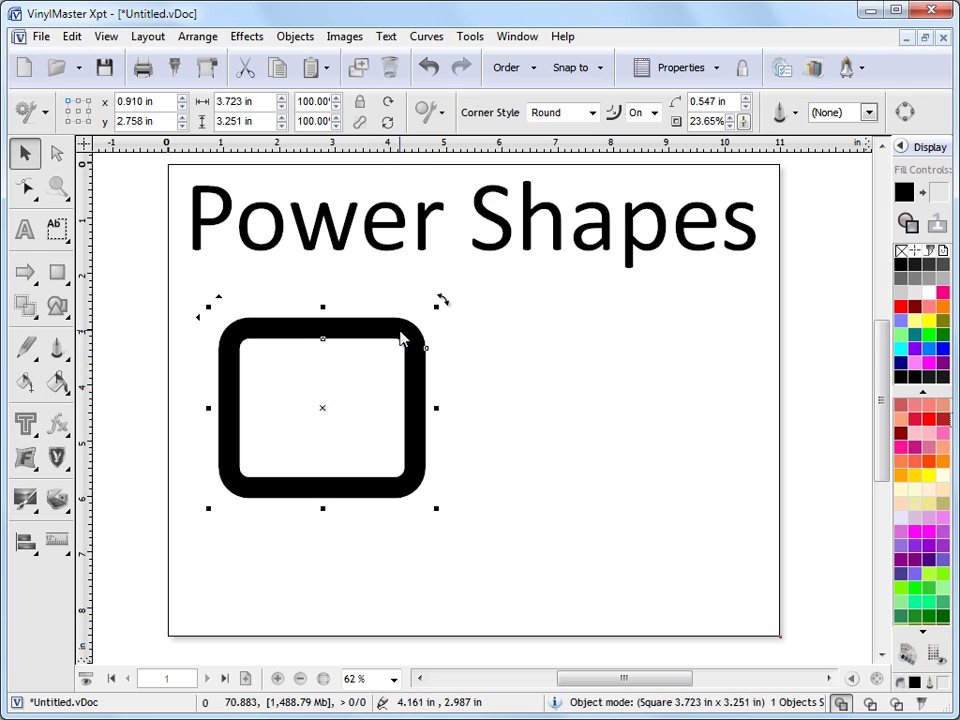
pyautogui.moveTo(436, 408); pyautogui.dragTo(779, 418)
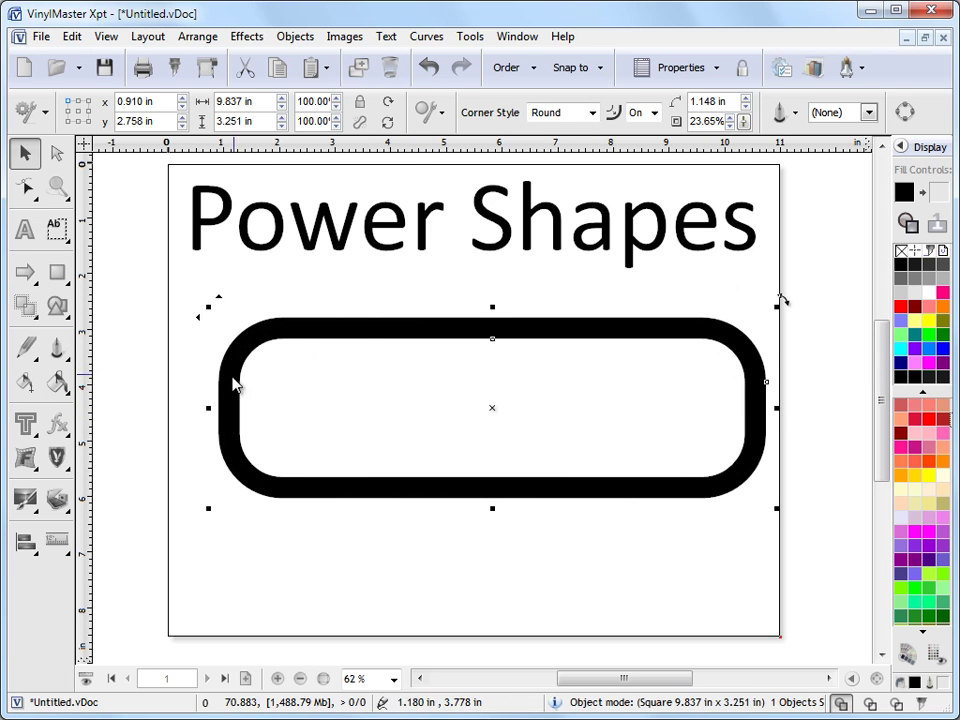
pyautogui.moveTo(777, 408)
pyautogui.mouseDown()
pyautogui.moveTo(574, 416)
pyautogui.moveTo(535, 408)
pyautogui.mouseUp()
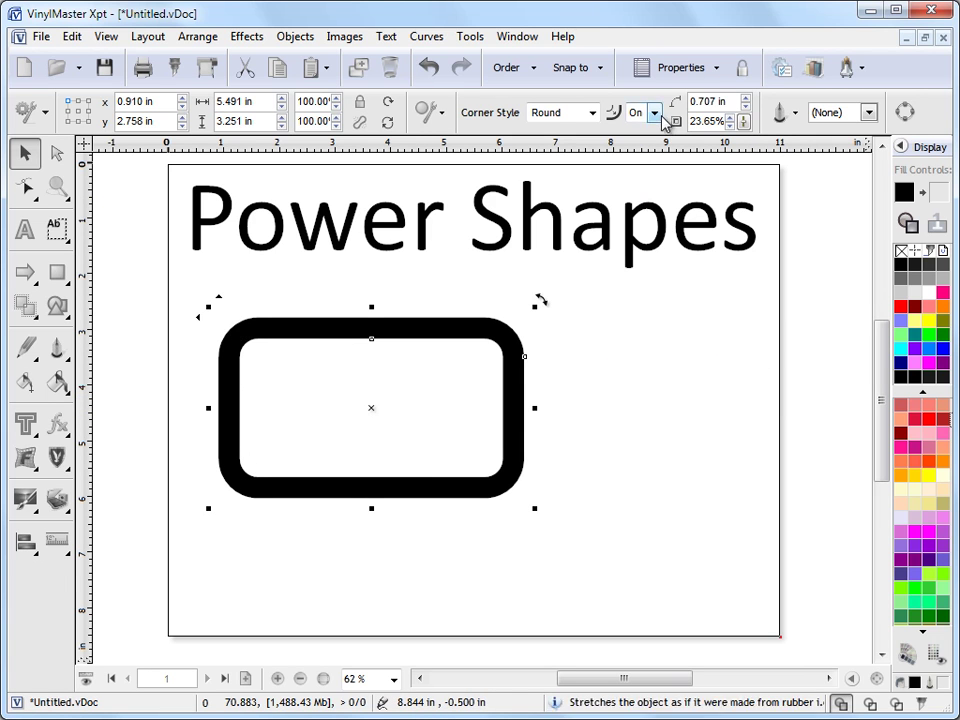
# - Narrow the rectangle to about 4.5 inches and move it slightly up and left
pyautogui.click(373, 403)
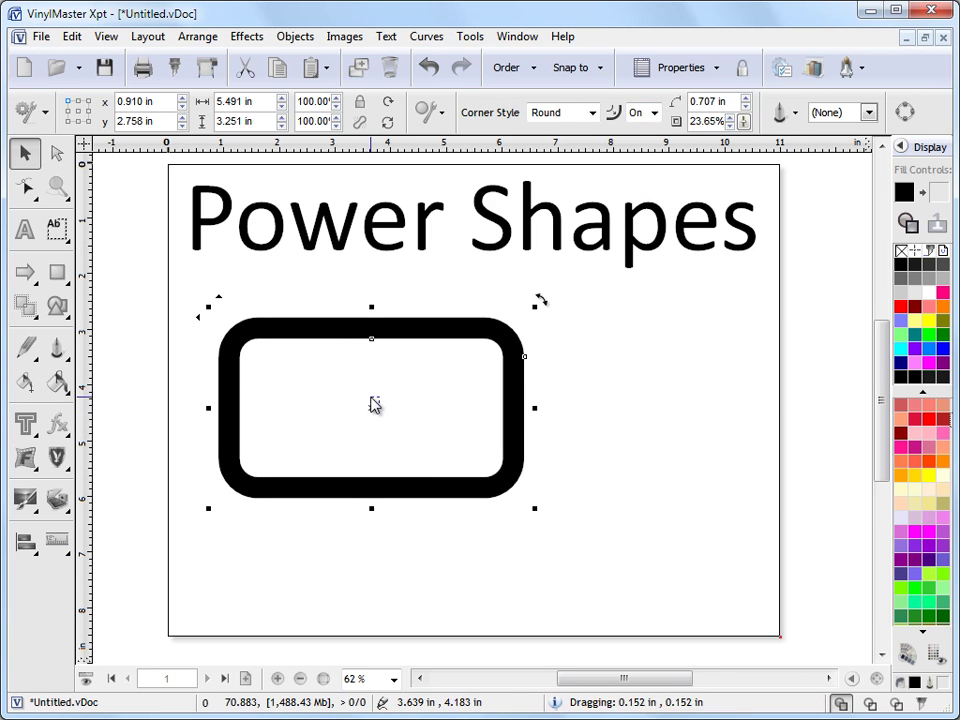
pyautogui.click(520, 425)
pyautogui.moveTo(520, 425); pyautogui.dragTo(458, 425)
pyautogui.moveTo(349, 429); pyautogui.dragTo(342, 413)
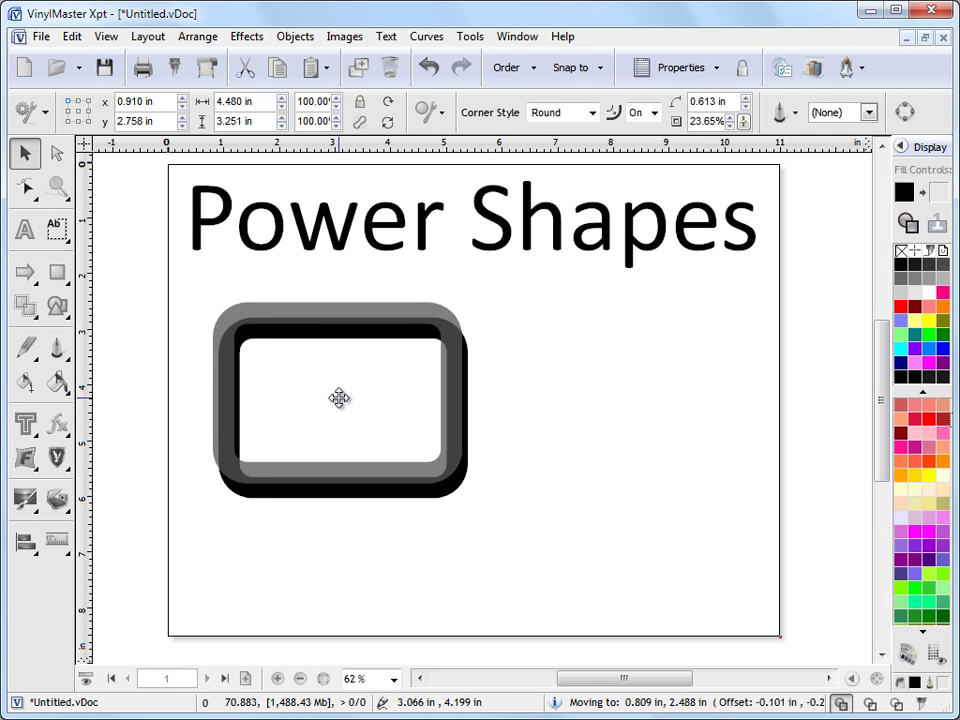
pyautogui.click(548, 362)
pyautogui.click(435, 321)
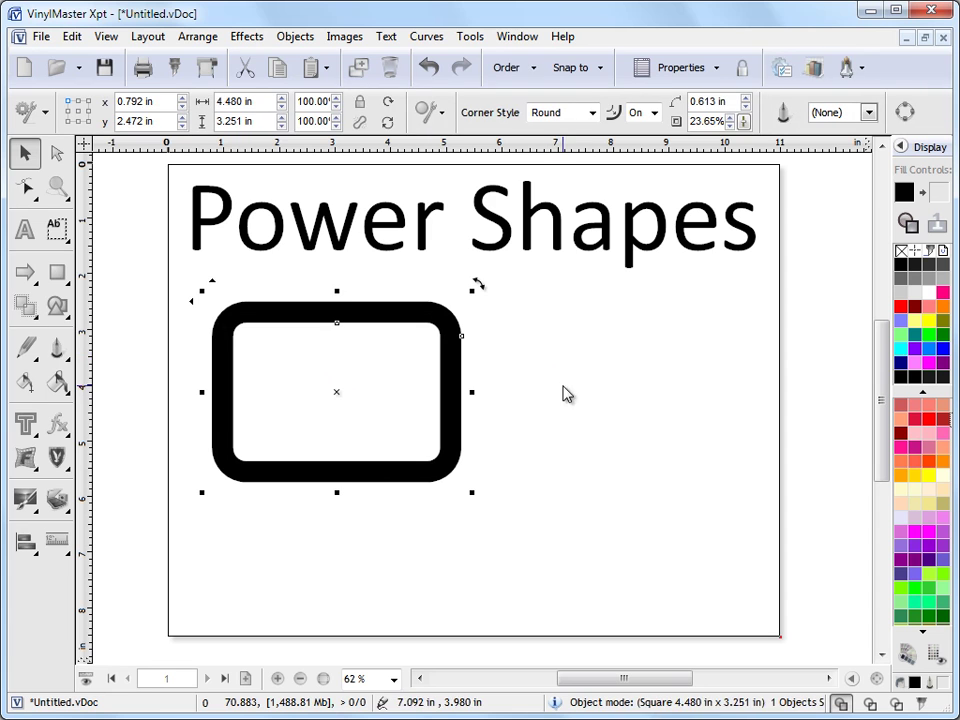
# - Turn on Elastic Mode and resize the frame to about 3.71 inches wide
pyautogui.click(360, 121)
pyautogui.click(507, 375)
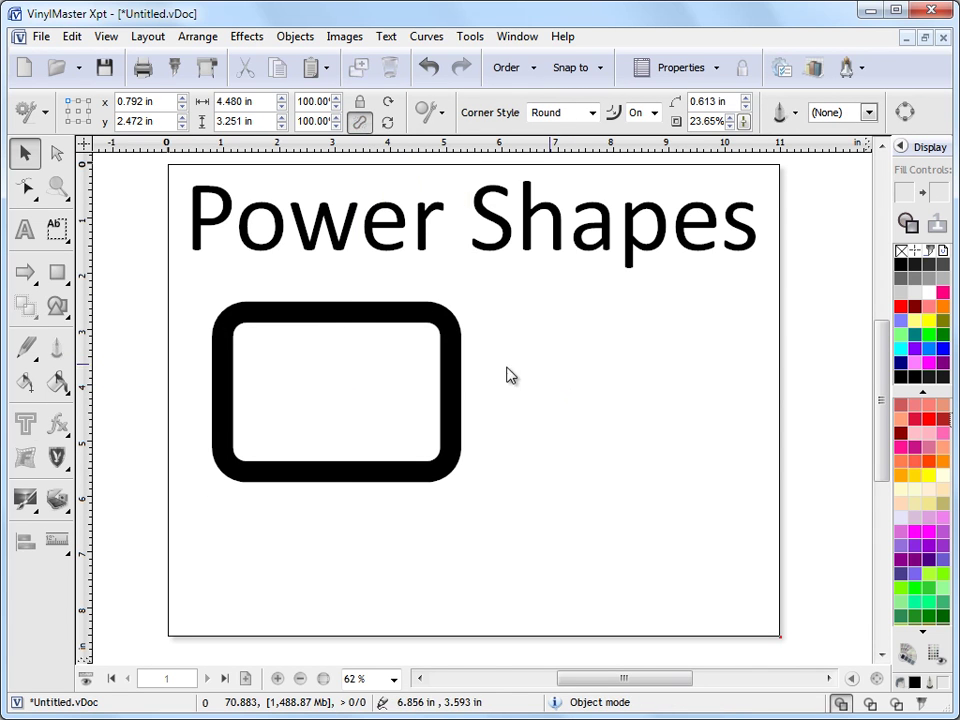
pyautogui.click(446, 379)
pyautogui.moveTo(470, 391); pyautogui.dragTo(716, 392)
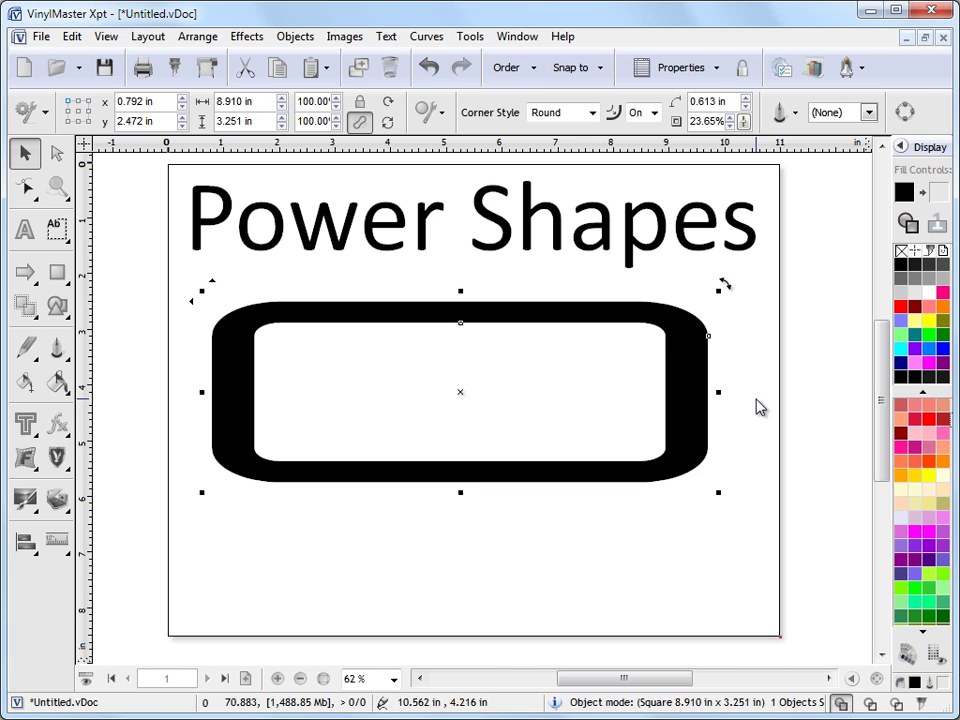
pyautogui.moveTo(718, 391)
pyautogui.mouseDown()
pyautogui.moveTo(331, 390)
pyautogui.moveTo(426, 399)
pyautogui.moveTo(418, 392)
pyautogui.mouseUp()
pyautogui.click(463, 268)
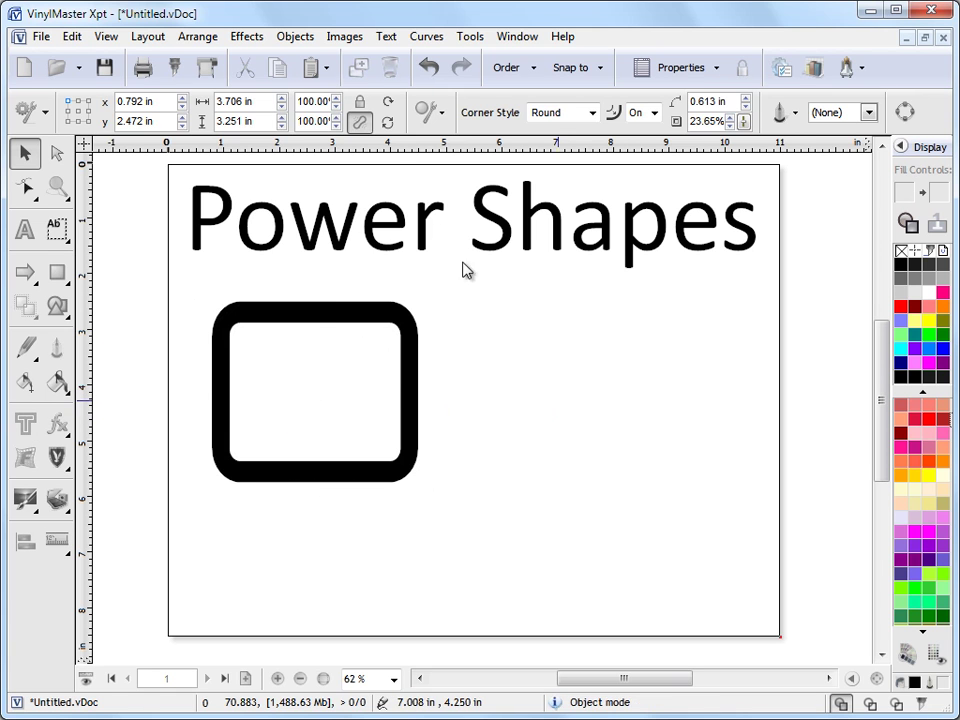
pyautogui.click(405, 353)
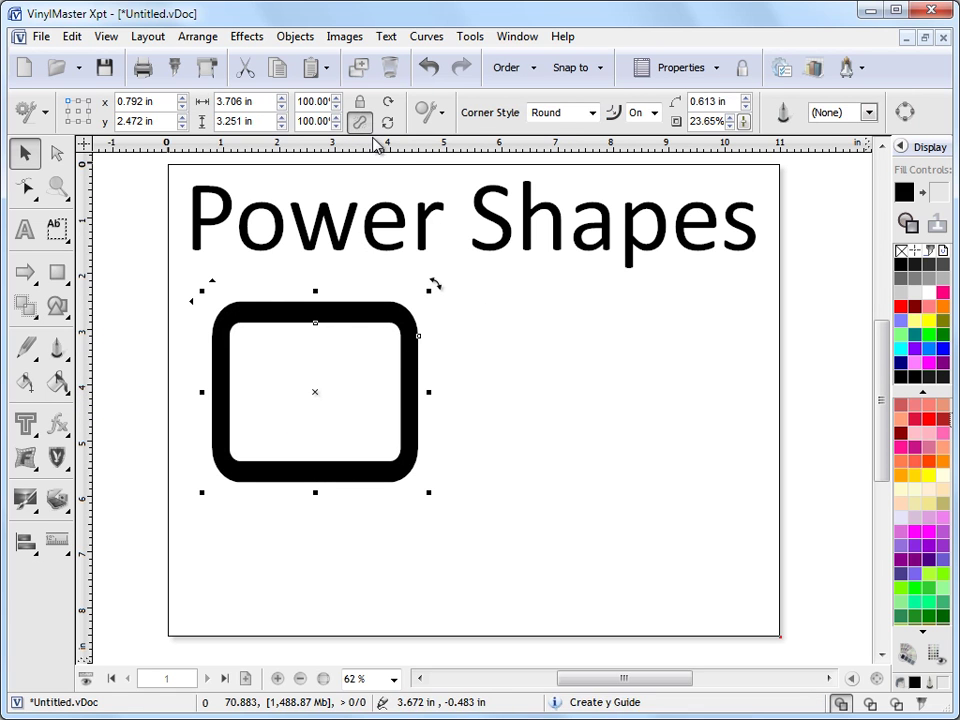
pyautogui.click(521, 347)
pyautogui.click(414, 339)
pyautogui.moveTo(429, 392); pyautogui.dragTo(465, 400)
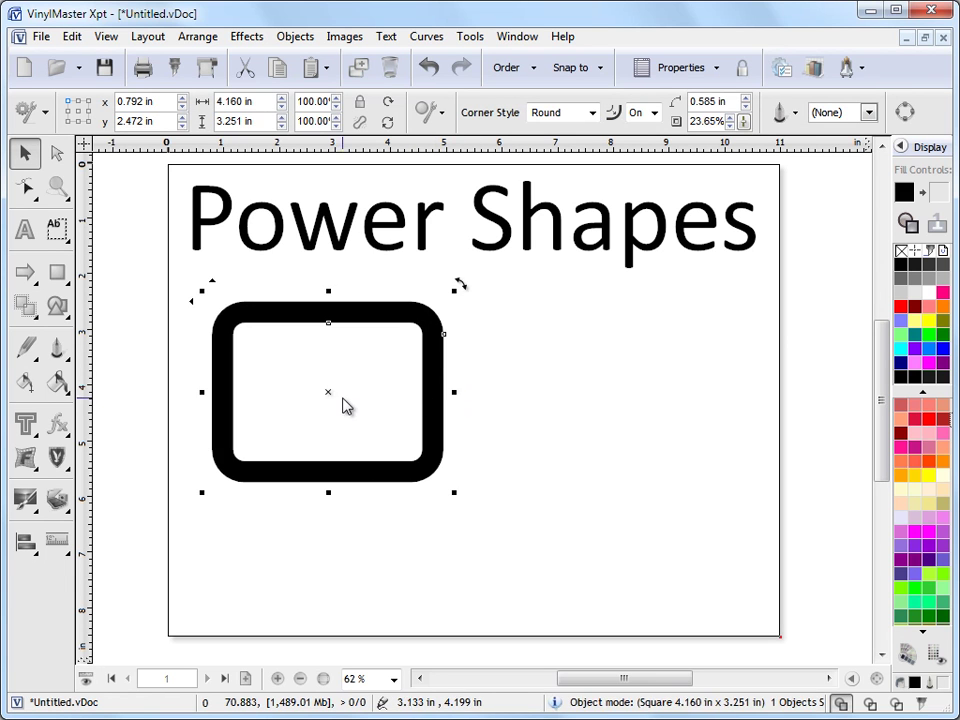
pyautogui.moveTo(343, 405); pyautogui.dragTo(340, 389)
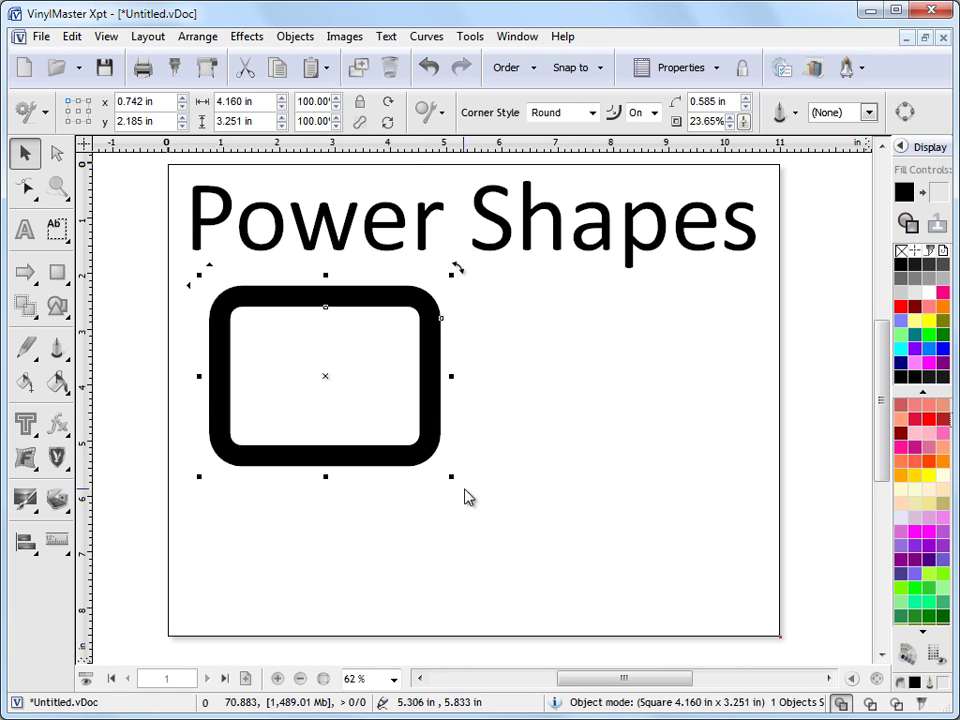
pyautogui.moveTo(450, 476); pyautogui.dragTo(514, 521)
pyautogui.moveTo(512, 371); pyautogui.dragTo(548, 385)
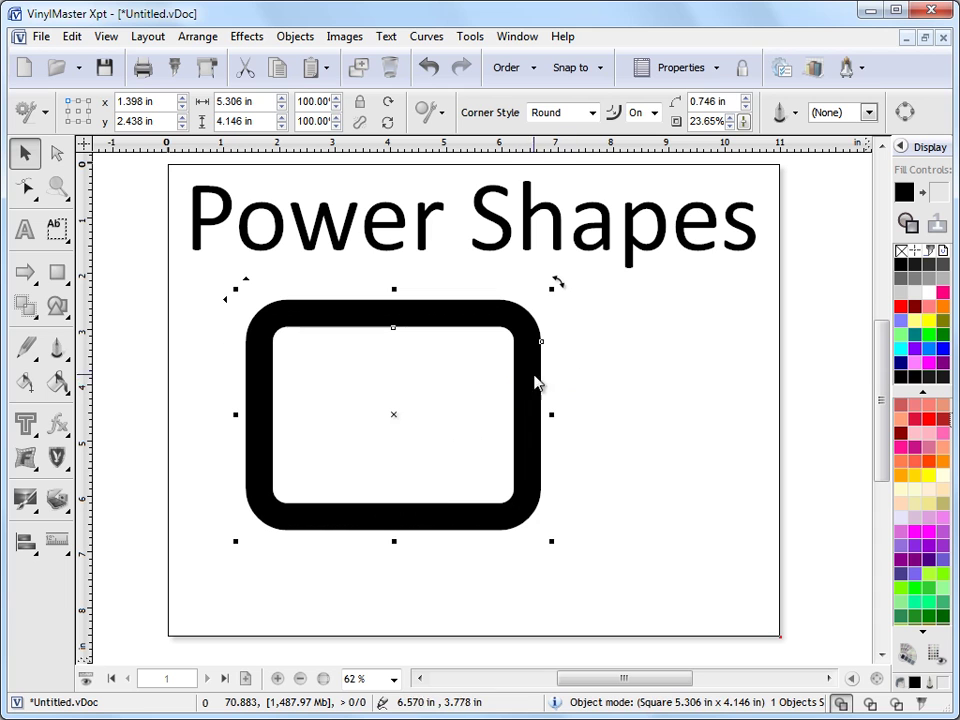
pyautogui.click(902, 321)
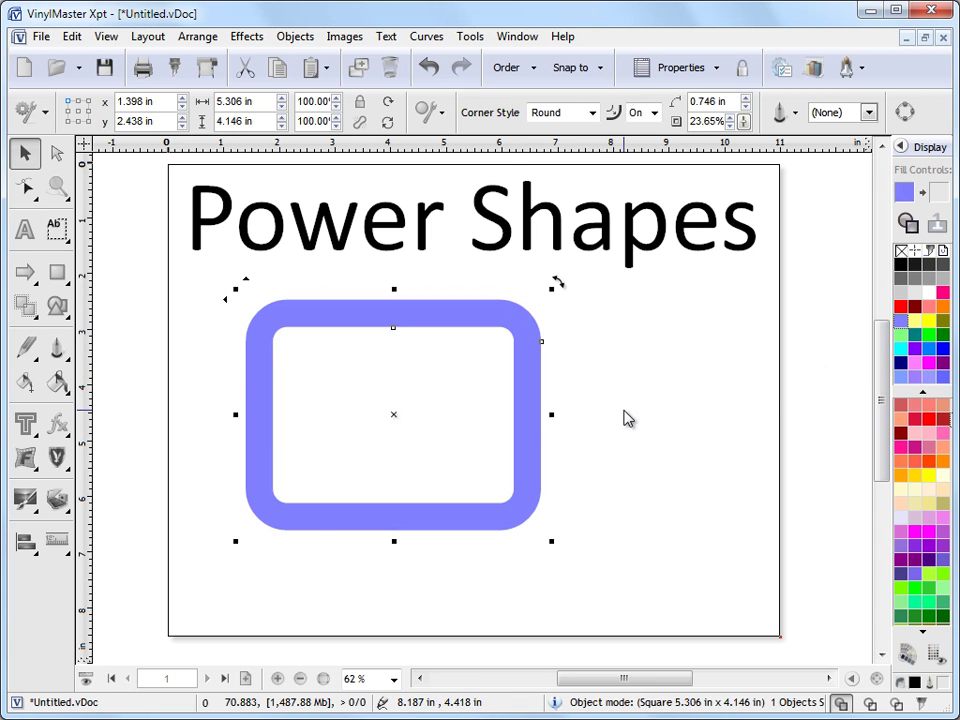
pyautogui.click(57, 425)
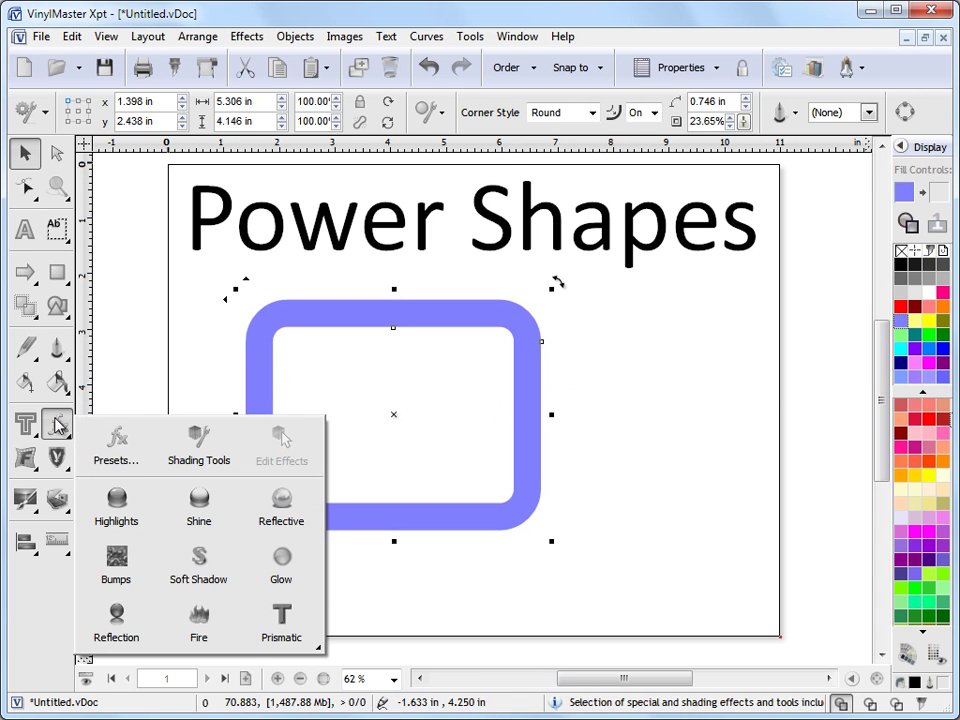
pyautogui.click(200, 553)
pyautogui.moveTo(418, 440); pyautogui.dragTo(378, 493)
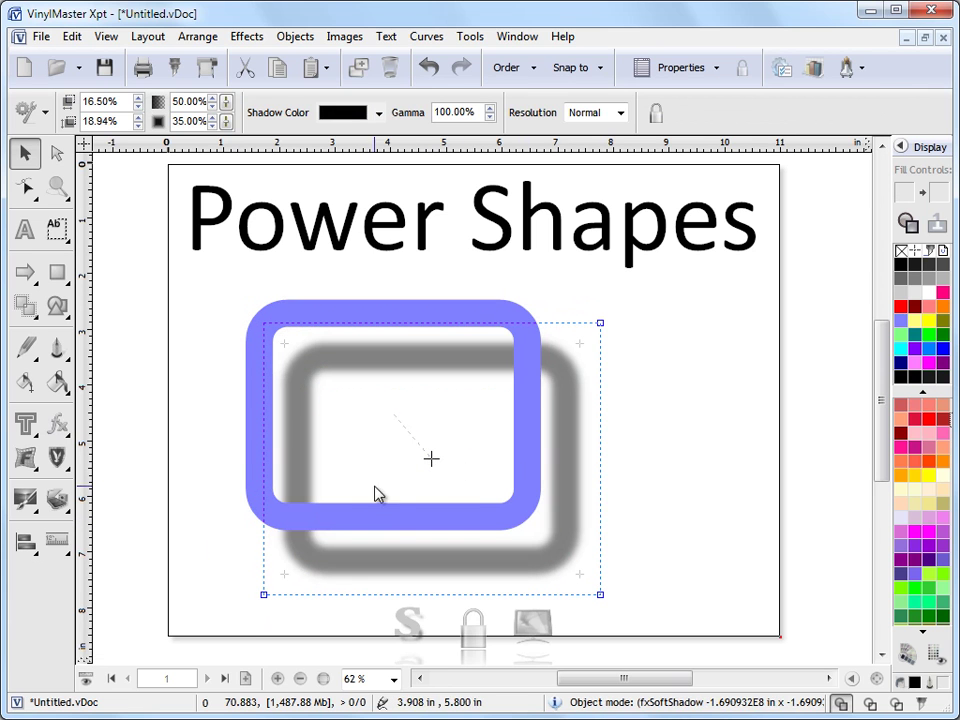
pyautogui.click(390, 68)
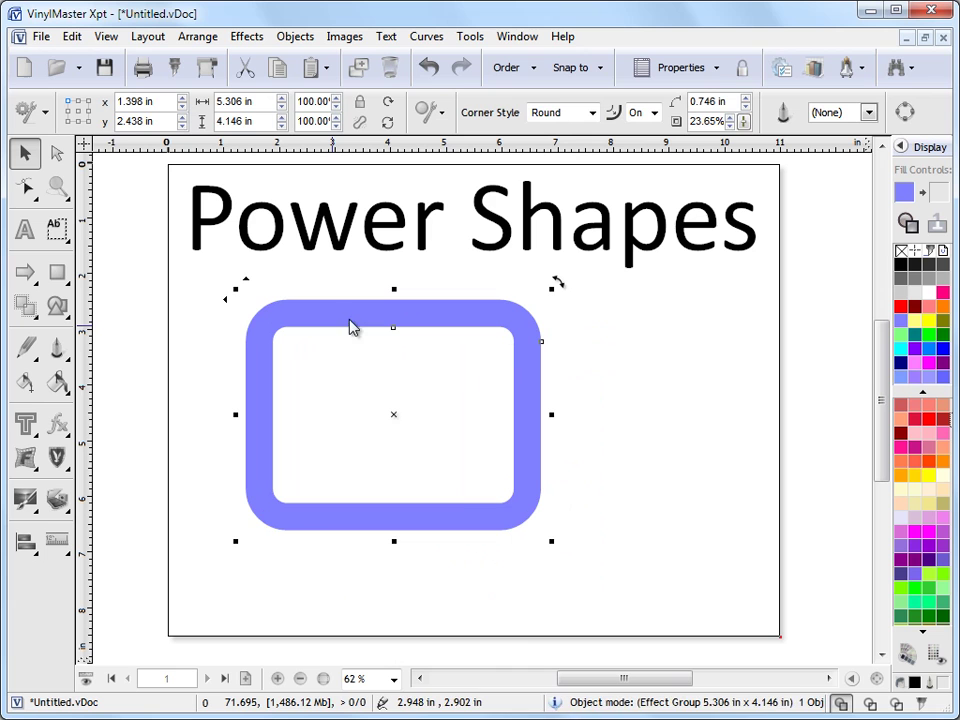
# - Give the blue rectangle a thick, dashed (style 5) black outline
pyautogui.rightClick(899, 266)
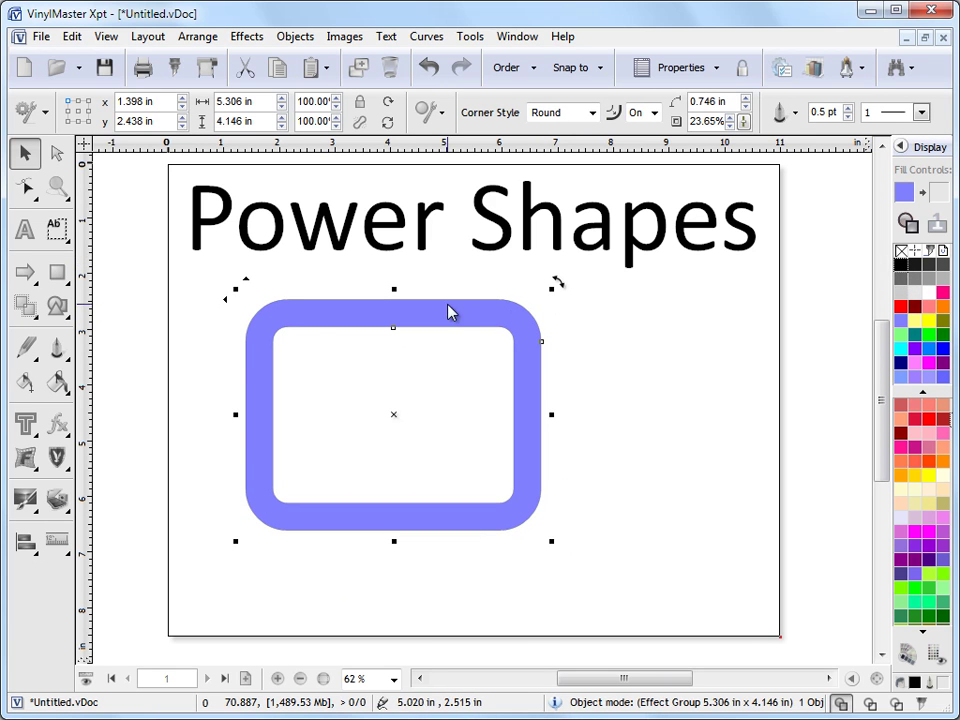
pyautogui.click(56, 347)
pyautogui.moveTo(120, 354)
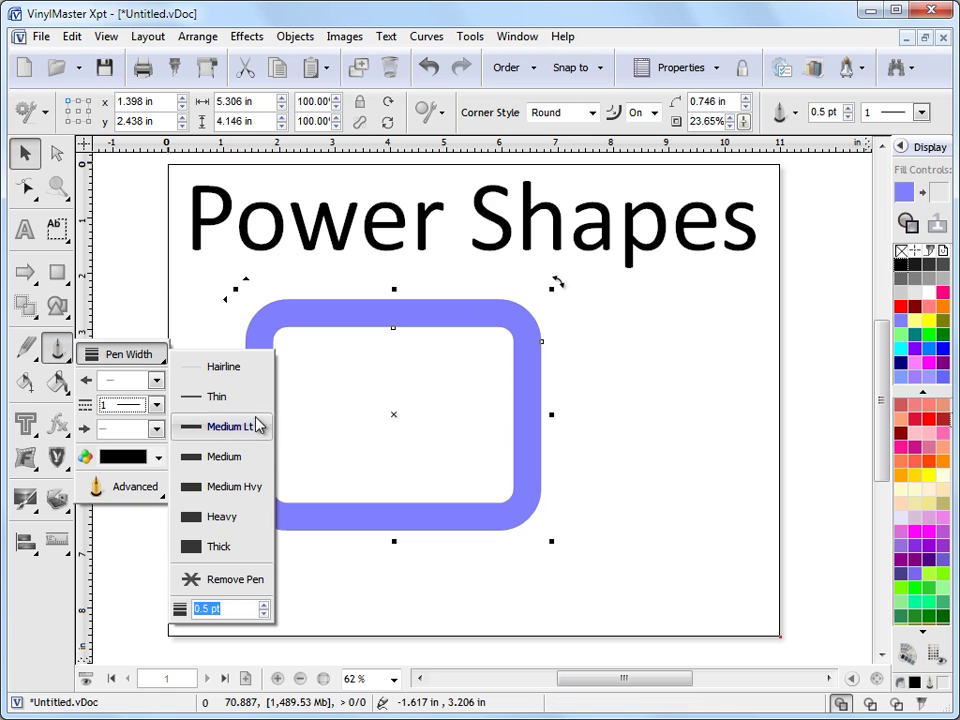
pyautogui.click(243, 460)
pyautogui.click(216, 547)
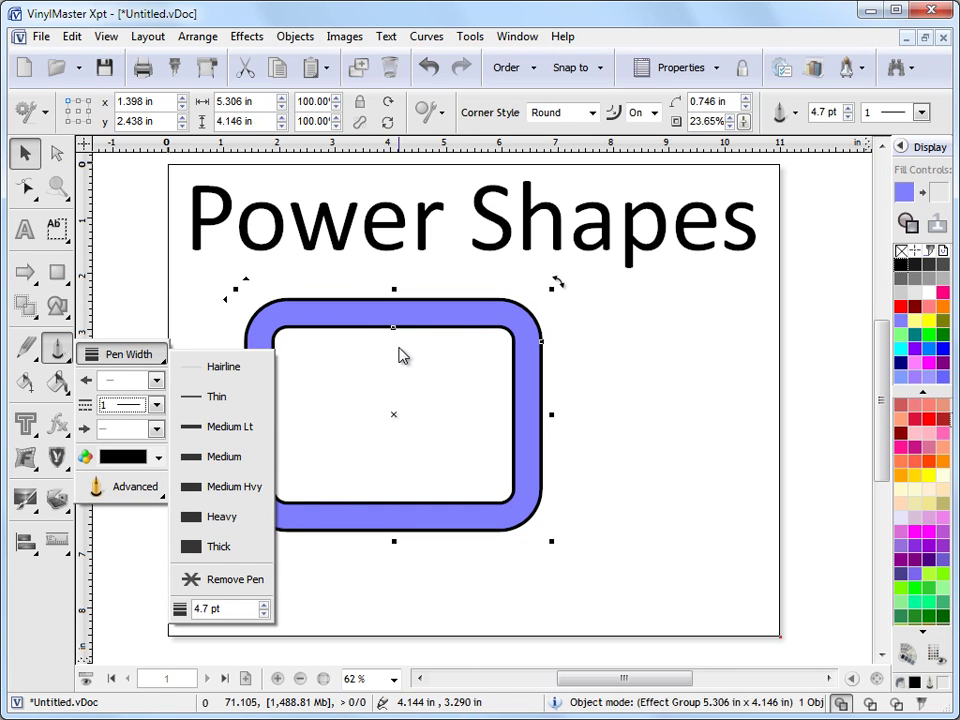
pyautogui.click(156, 405)
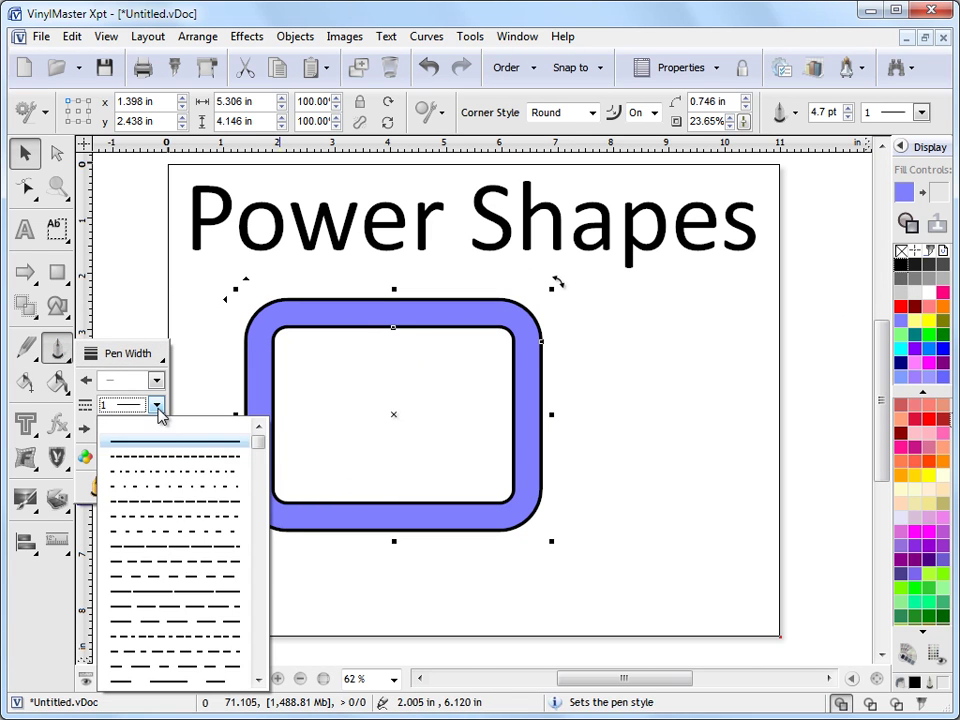
pyautogui.click(180, 518)
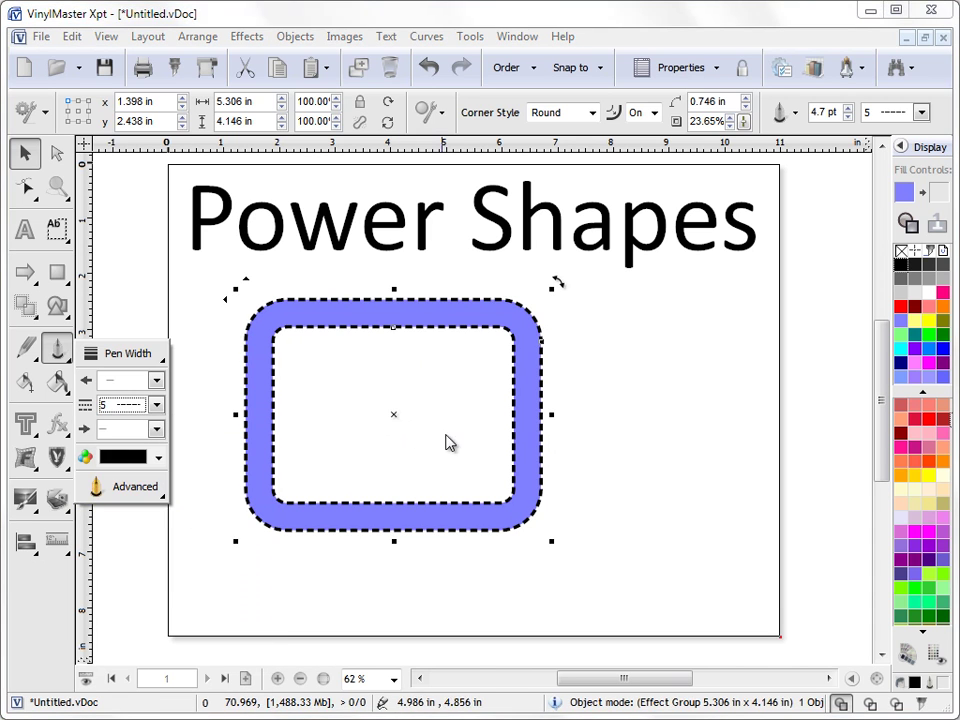
pyautogui.click(536, 418)
# - Shrink the rectangle to about 2.76 by 2.16 inches and place it at upper left
pyautogui.moveTo(551, 541); pyautogui.dragTo(500, 492)
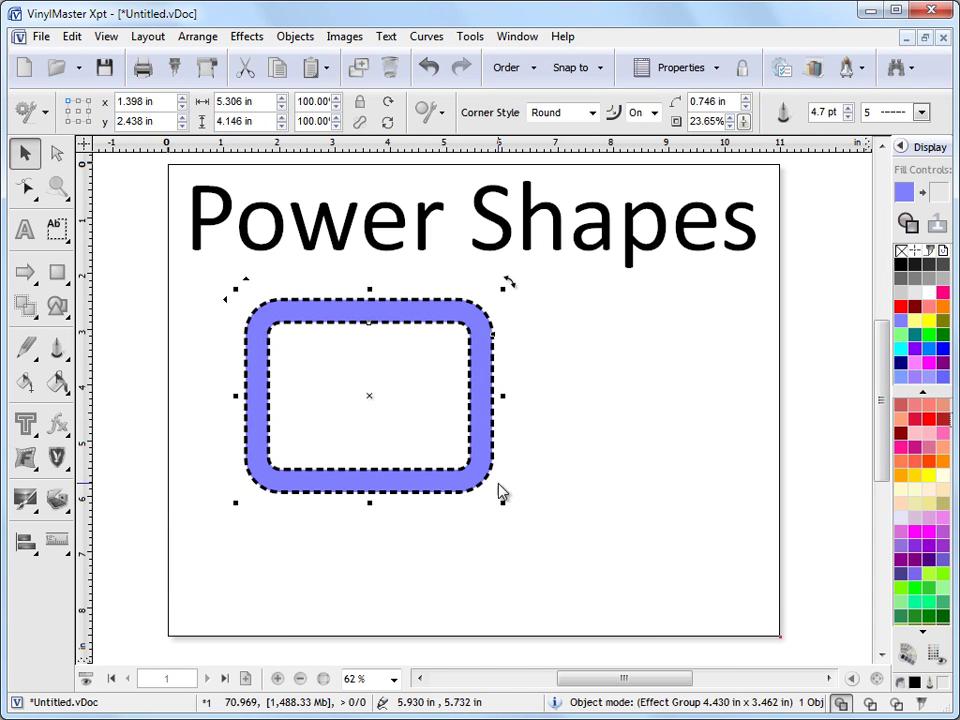
pyautogui.click(56, 381)
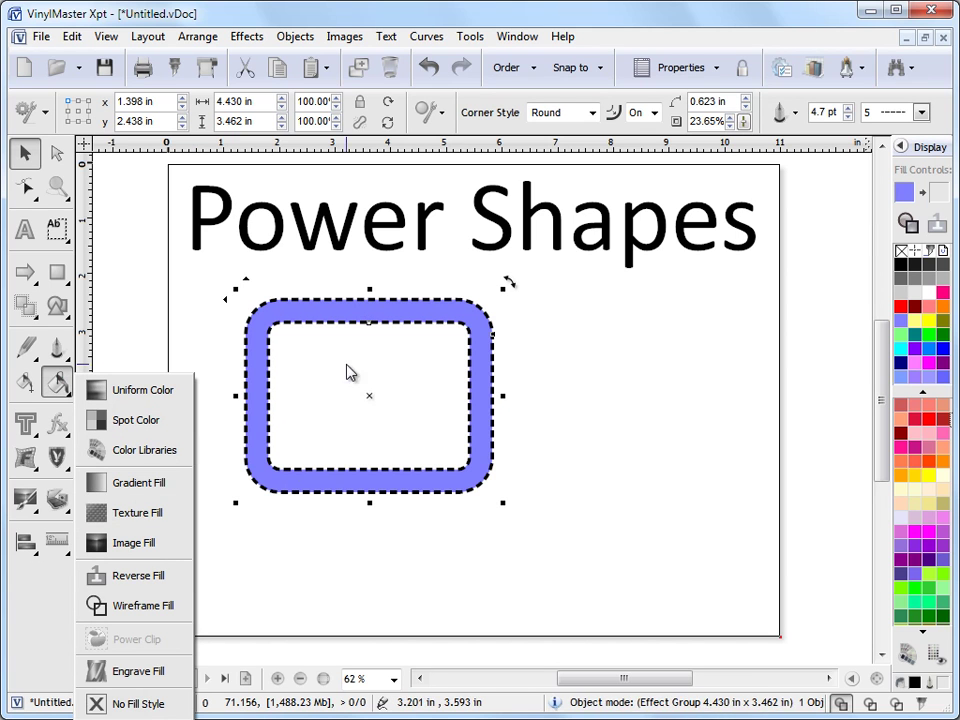
pyautogui.moveTo(383, 399); pyautogui.dragTo(340, 380)
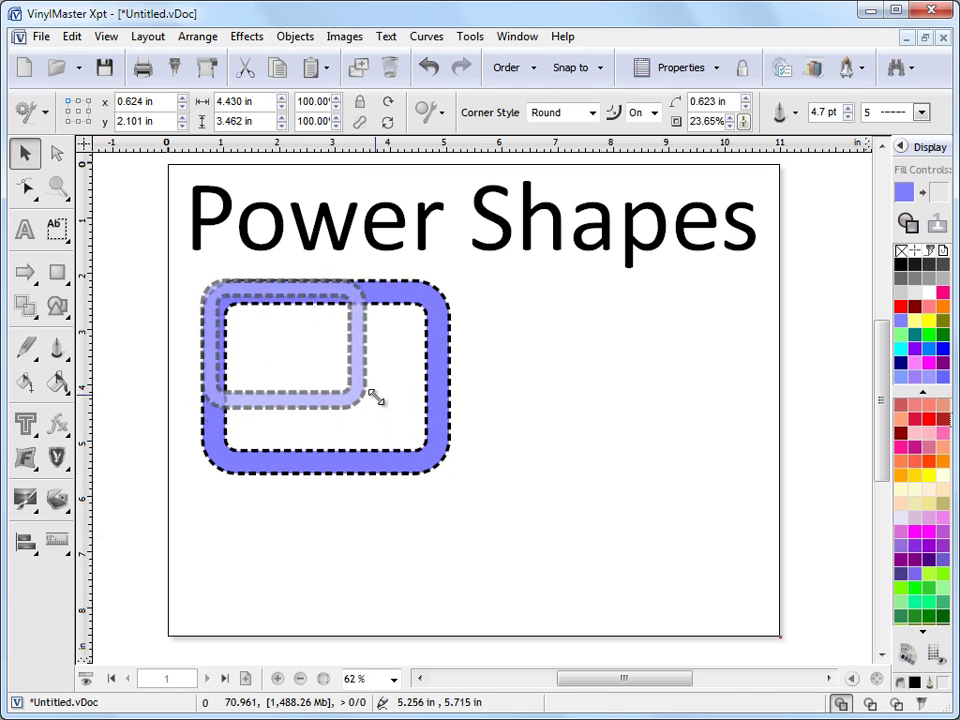
pyautogui.moveTo(472, 482); pyautogui.dragTo(358, 403)
pyautogui.moveTo(281, 343); pyautogui.dragTo(229, 331)
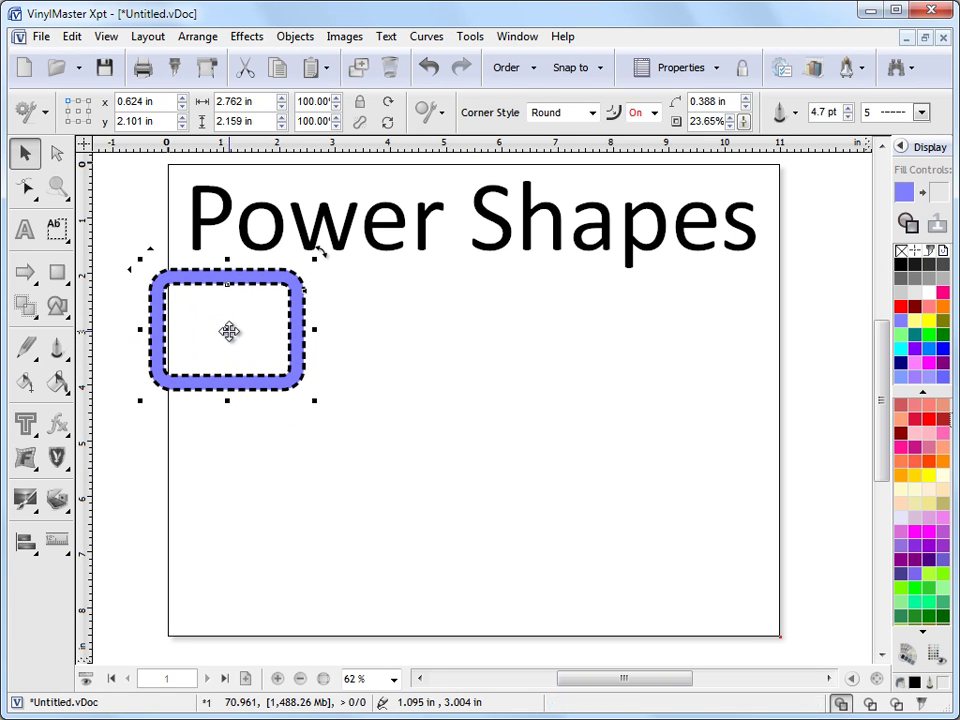
pyautogui.click(349, 339)
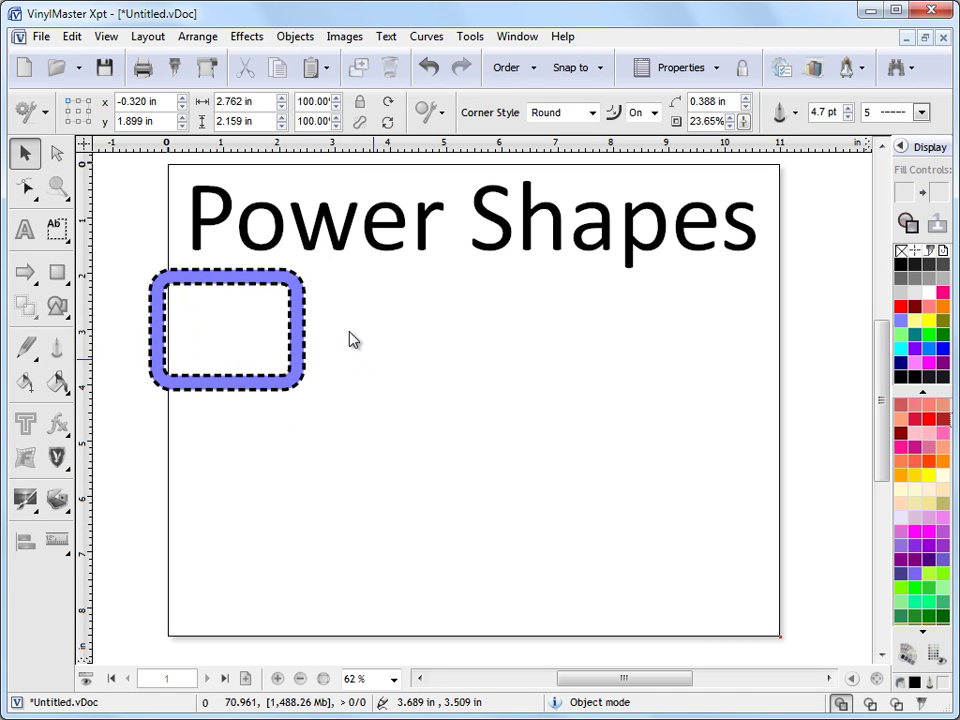
# - Draw an arrow right of the rectangle, lengthening its tip, heightening its head and thickening its shaft
pyautogui.click(57, 273)
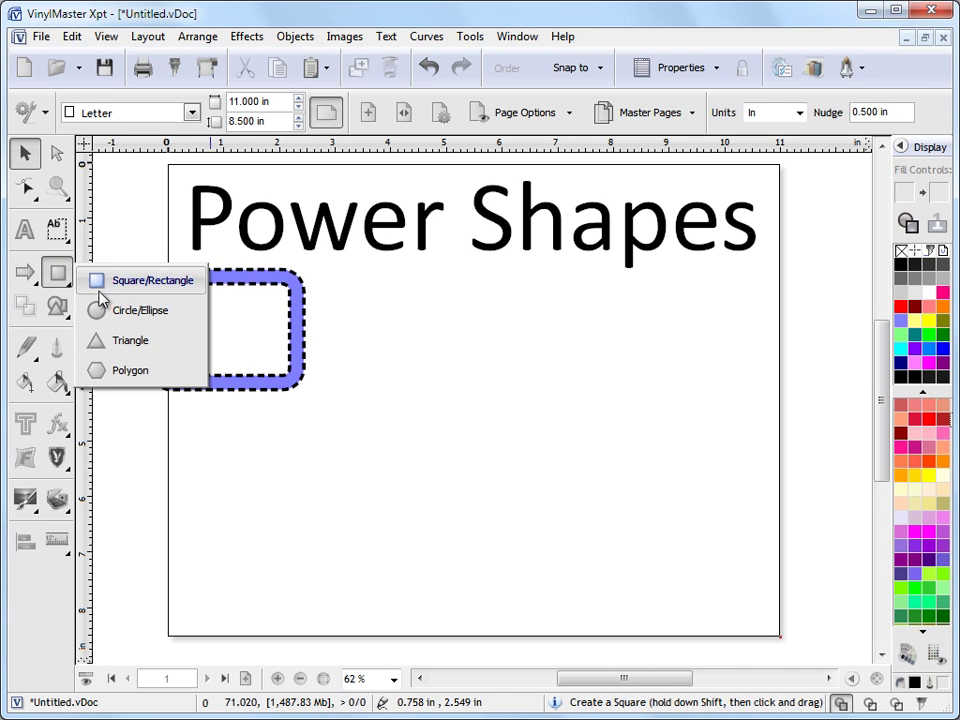
pyautogui.click(38, 286)
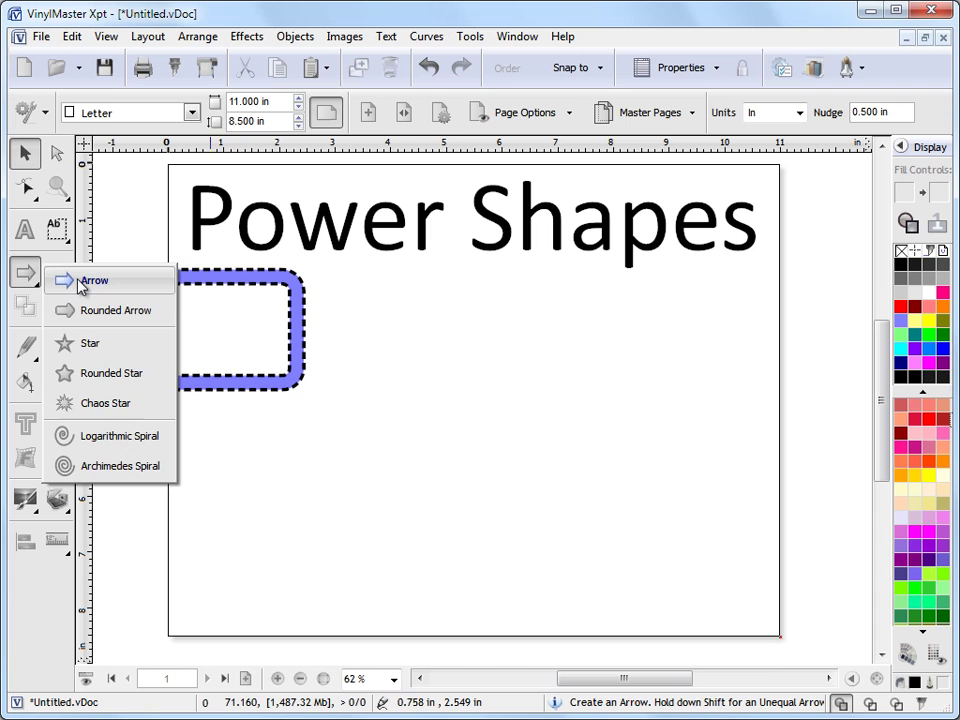
pyautogui.click(86, 284)
pyautogui.moveTo(383, 353); pyautogui.dragTo(590, 468)
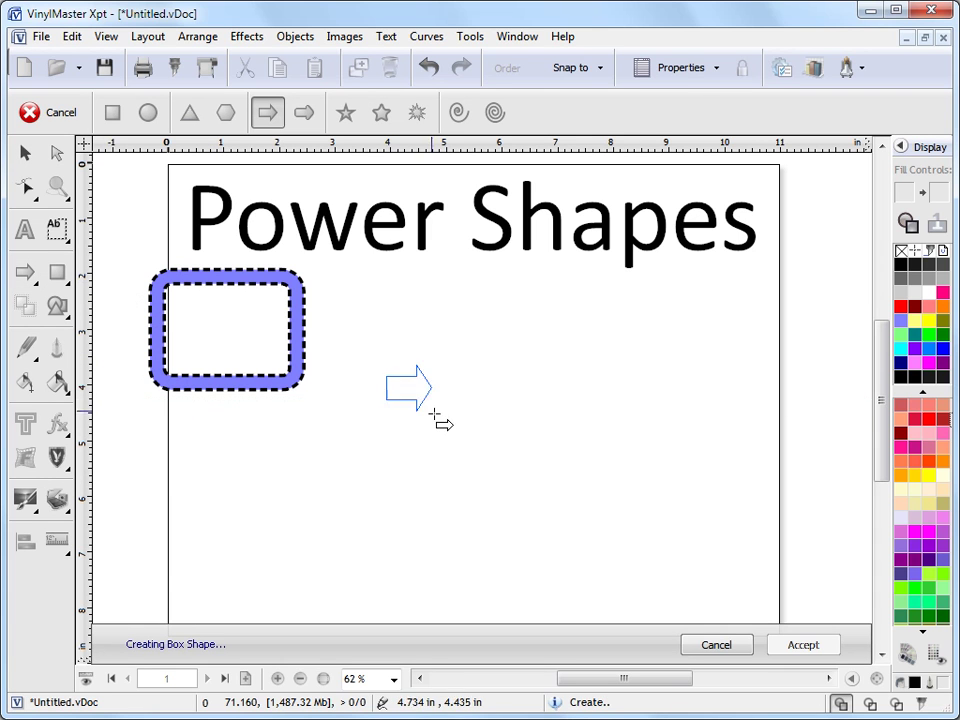
pyautogui.moveTo(486, 414); pyautogui.dragTo(481, 367)
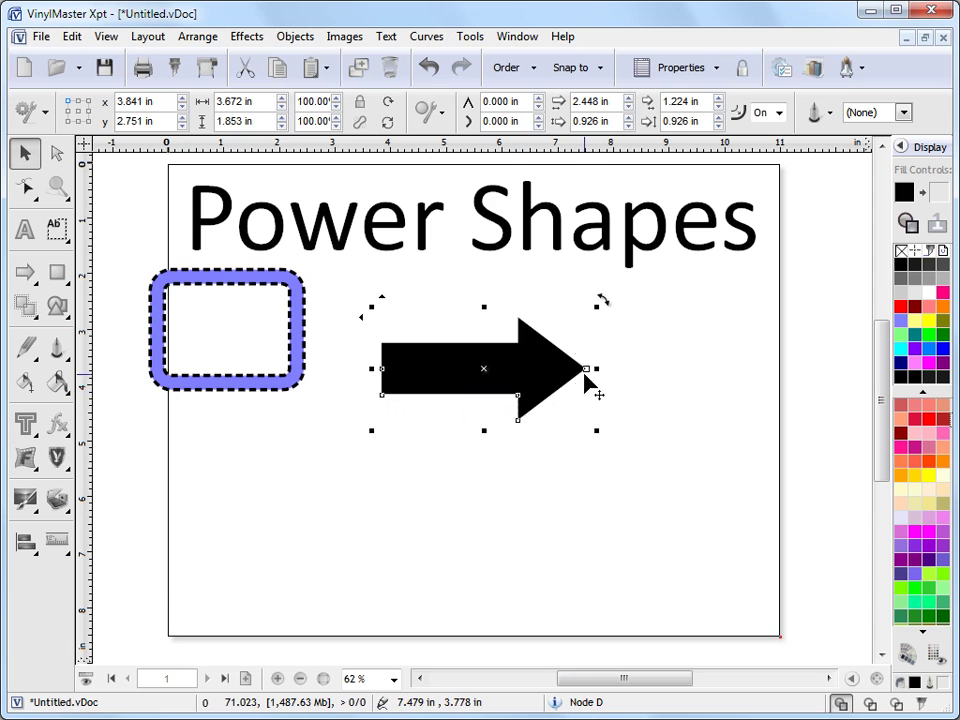
pyautogui.moveTo(626, 372); pyautogui.dragTo(627, 370)
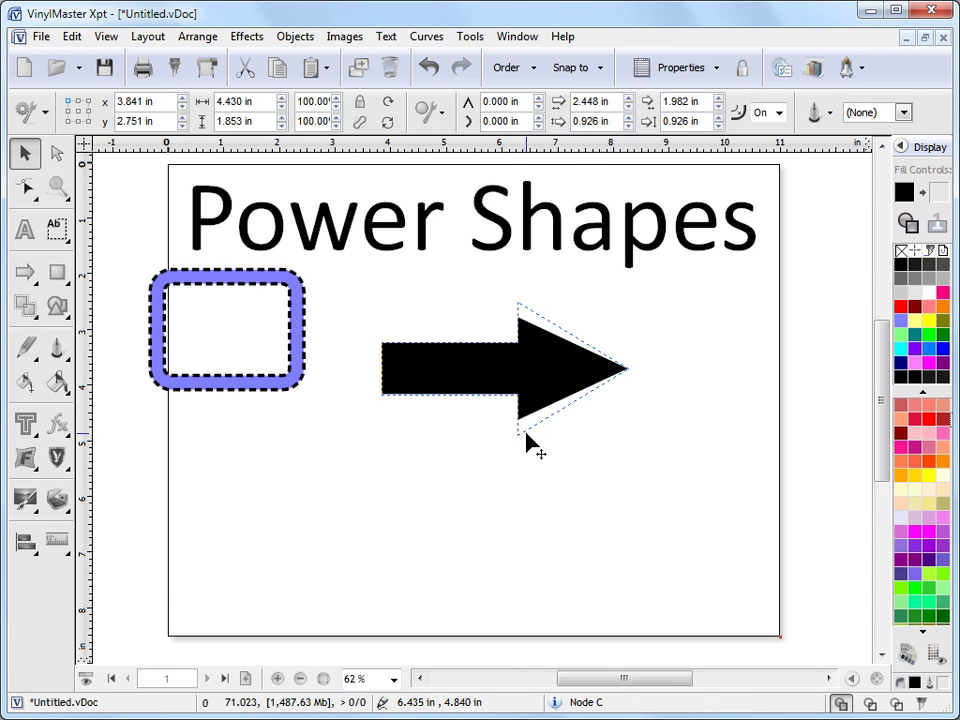
pyautogui.moveTo(521, 424); pyautogui.dragTo(520, 436)
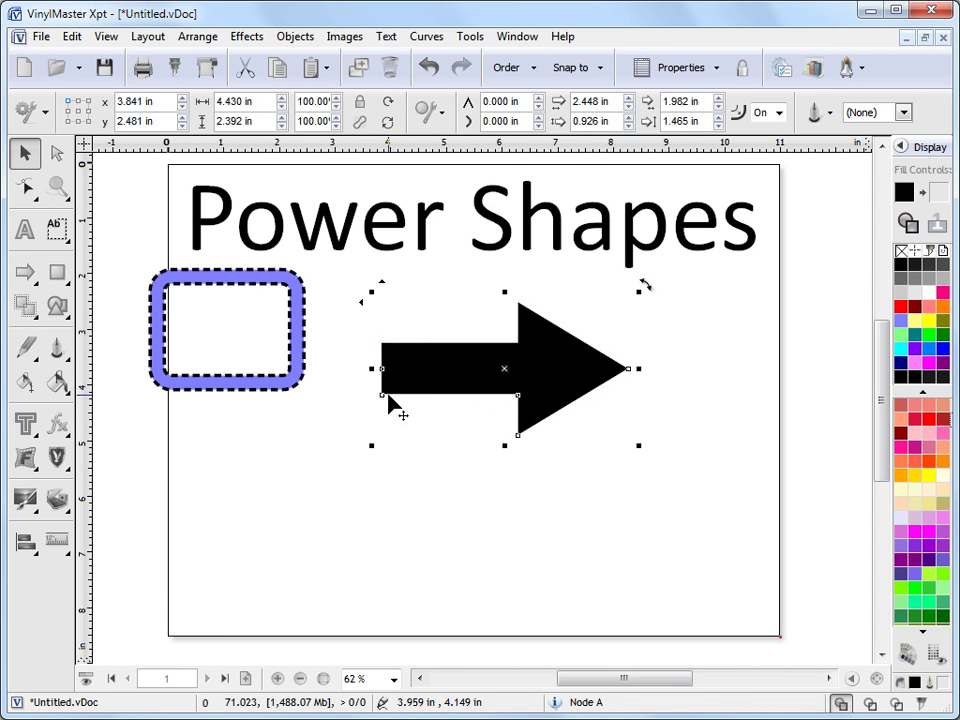
pyautogui.moveTo(386, 393); pyautogui.dragTo(390, 404)
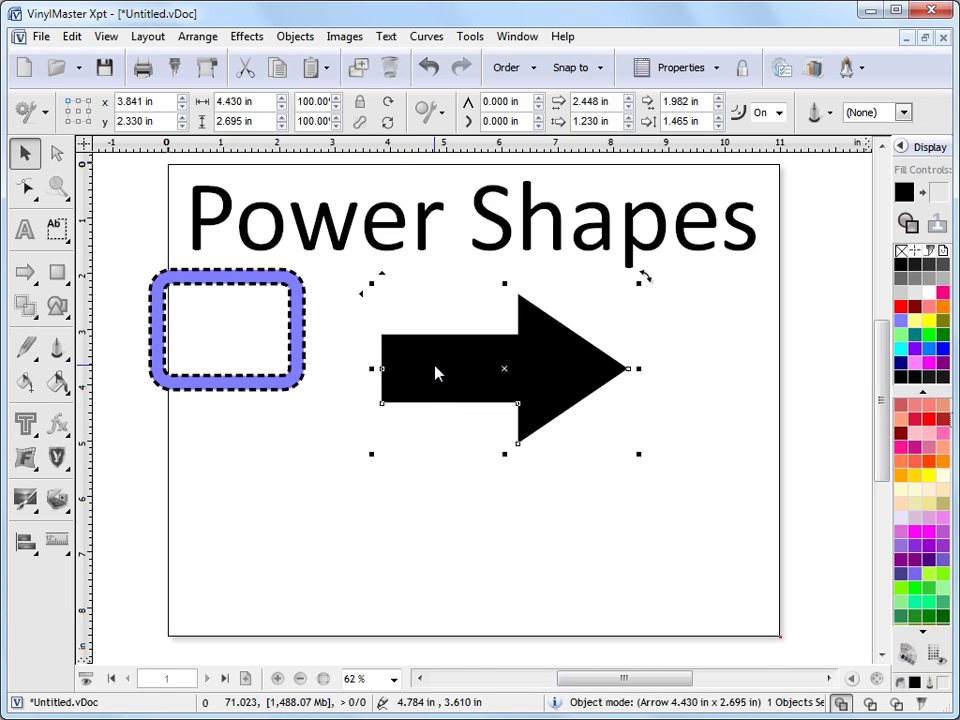
pyautogui.moveTo(629, 370); pyautogui.dragTo(648, 369)
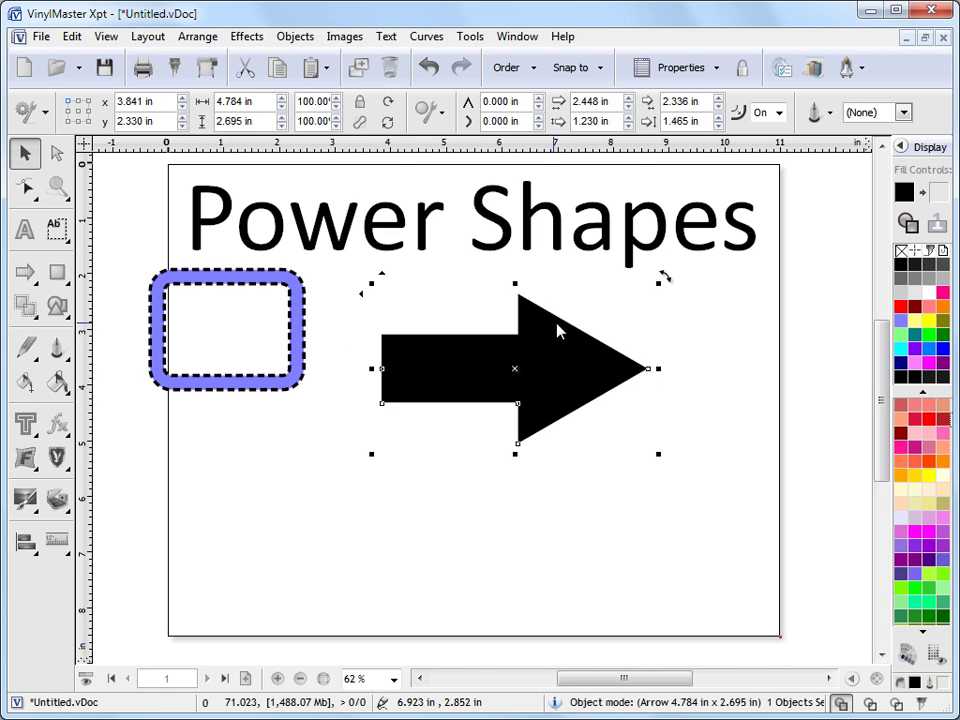
# - Round the arrow's tip and back corners, using 0.200 in rounding
pyautogui.click(540, 117)
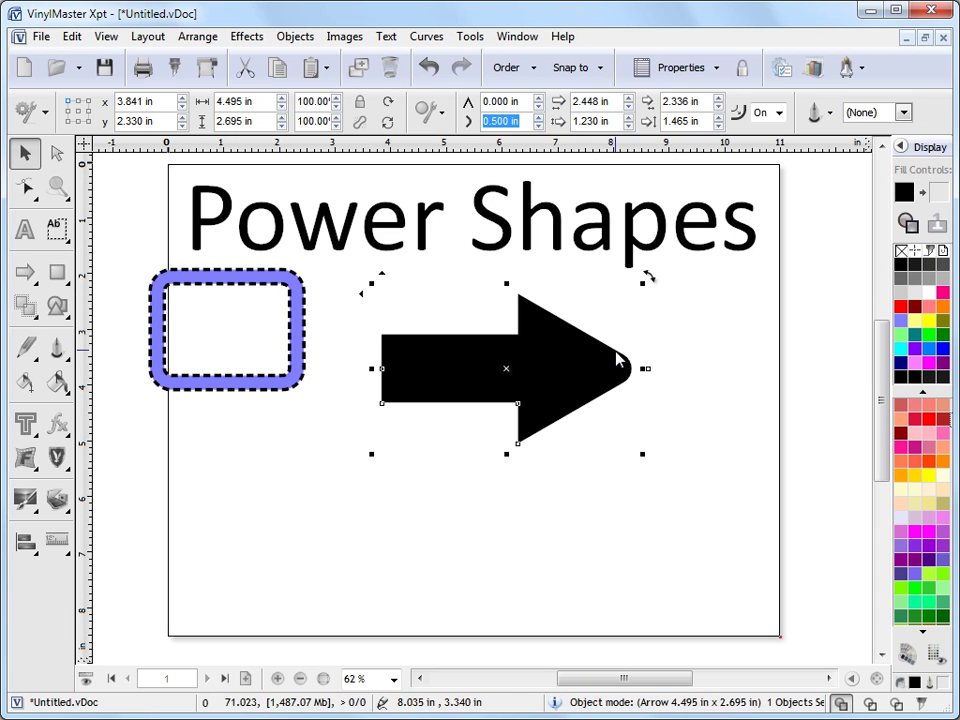
pyautogui.click(539, 97)
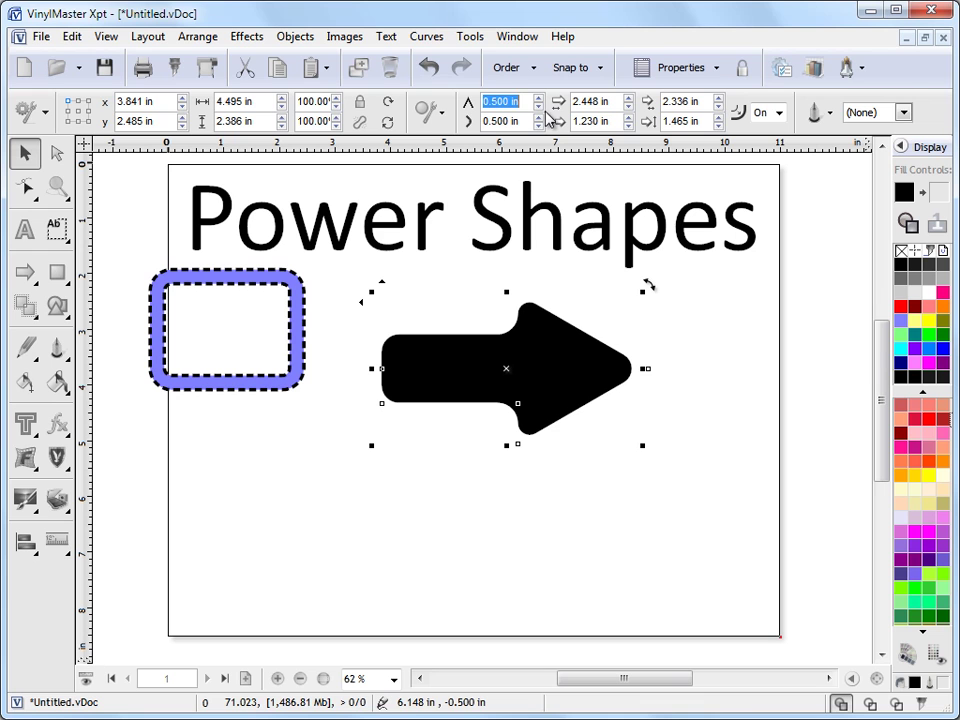
pyautogui.press('Tab')
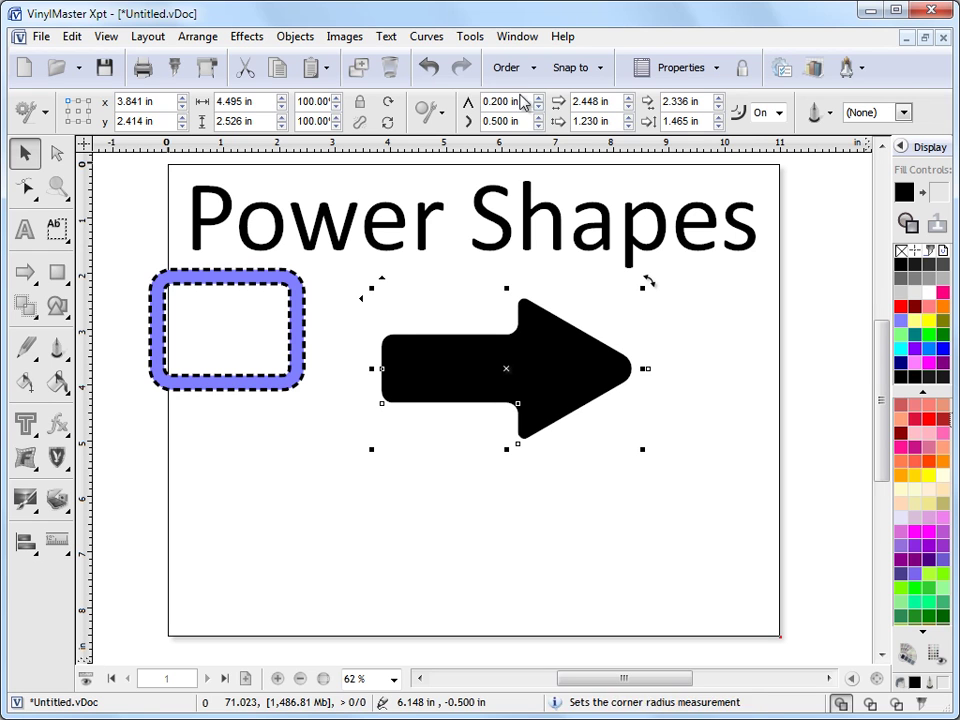
pyautogui.write('0.2')
pyautogui.press('Return')
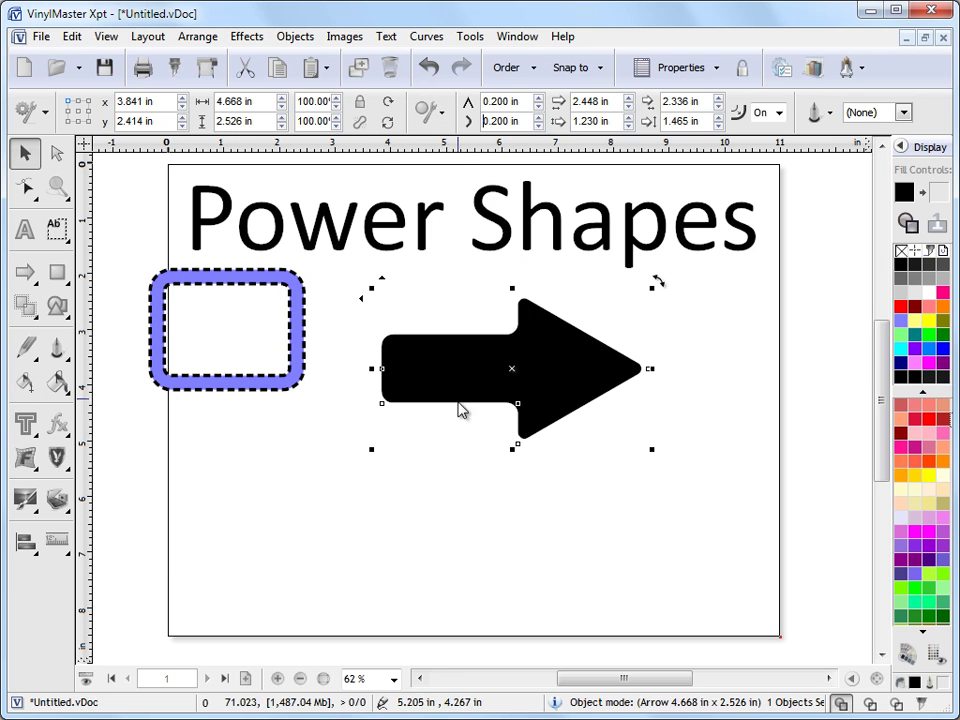
# - Reposition the arrow, reshape its head, and shrink it to about 2.70 by 1.74 inches
pyautogui.moveTo(510, 373); pyautogui.dragTo(476, 358)
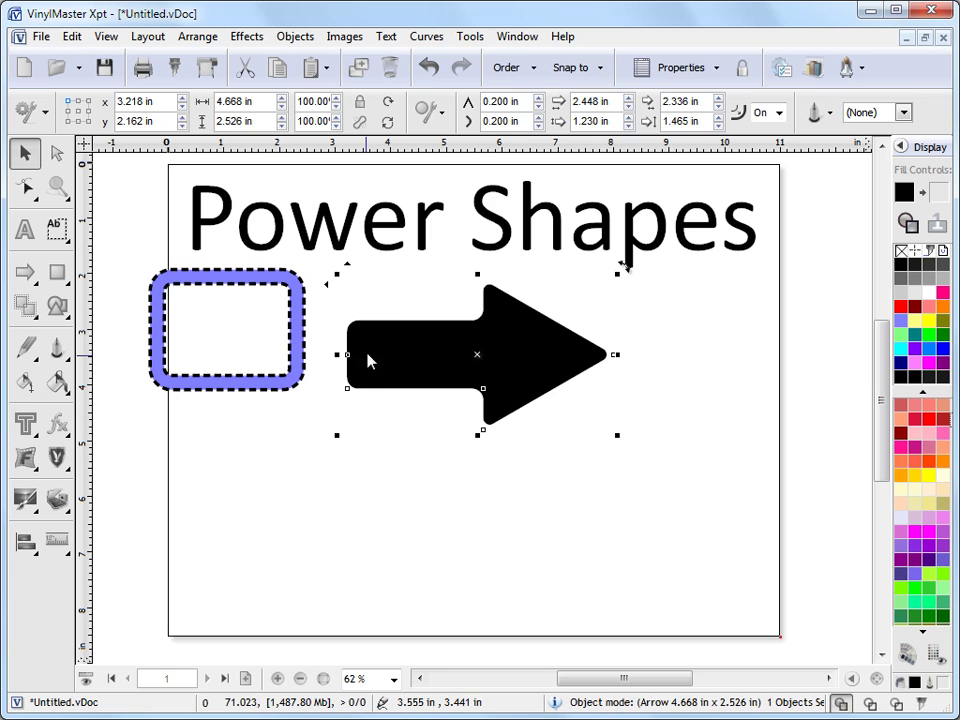
pyautogui.moveTo(483, 388); pyautogui.dragTo(502, 391)
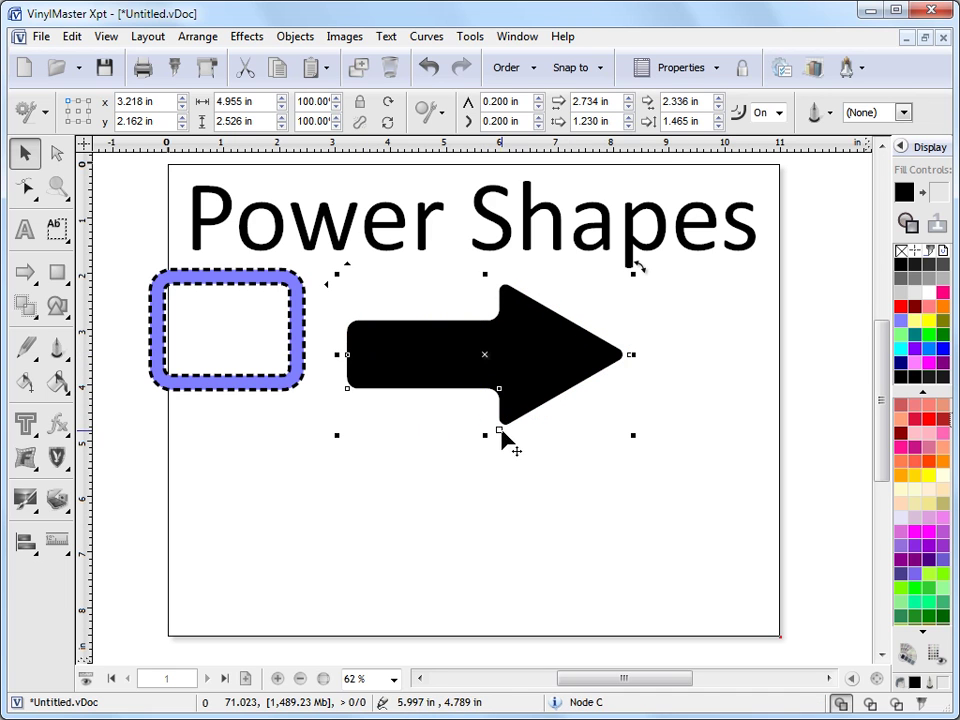
pyautogui.moveTo(501, 433); pyautogui.dragTo(500, 452)
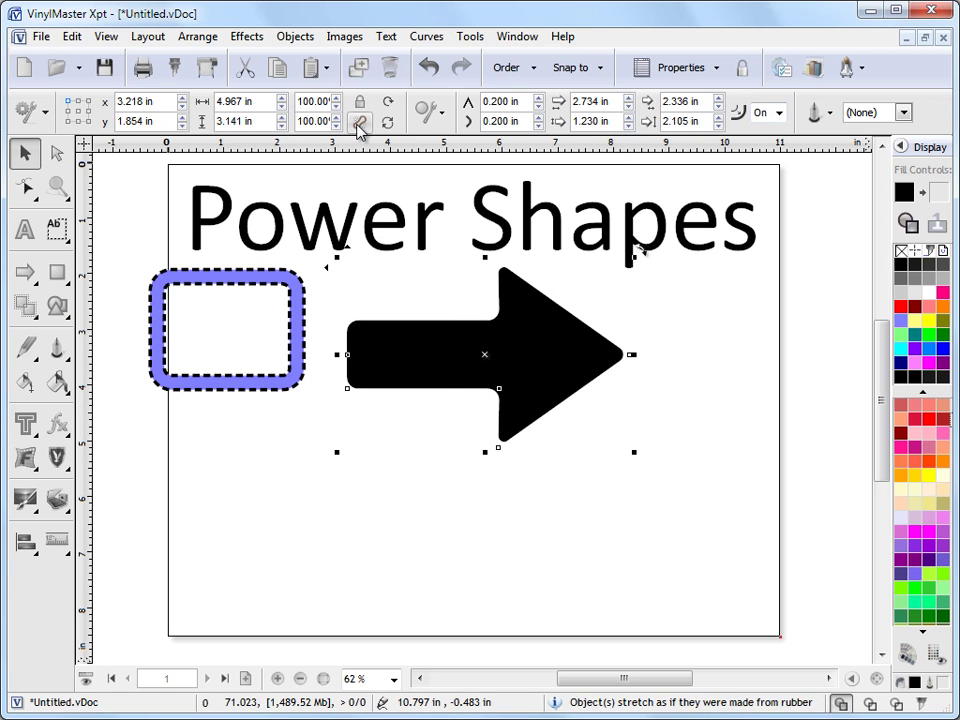
pyautogui.moveTo(491, 347)
pyautogui.mouseDown()
pyautogui.moveTo(471, 364)
pyautogui.moveTo(480, 365)
pyautogui.mouseUp()
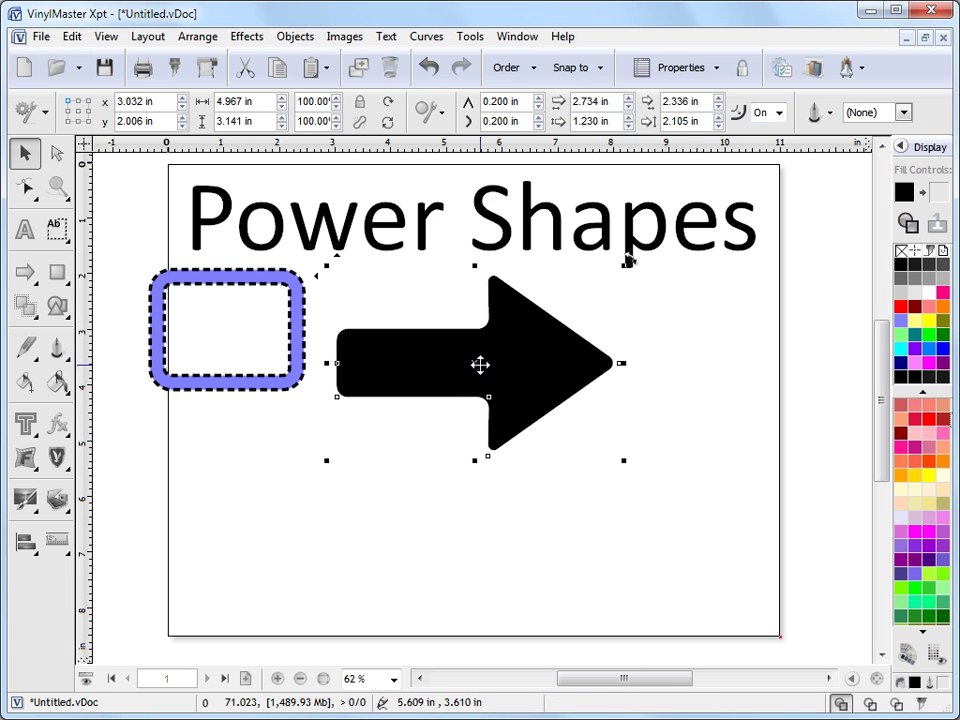
pyautogui.moveTo(622, 459)
pyautogui.mouseDown()
pyautogui.moveTo(482, 366)
pyautogui.moveTo(478, 330)
pyautogui.moveTo(503, 342)
pyautogui.mouseUp()
# - Draw a star below the arrow and fill it with blue
pyautogui.click(25, 271)
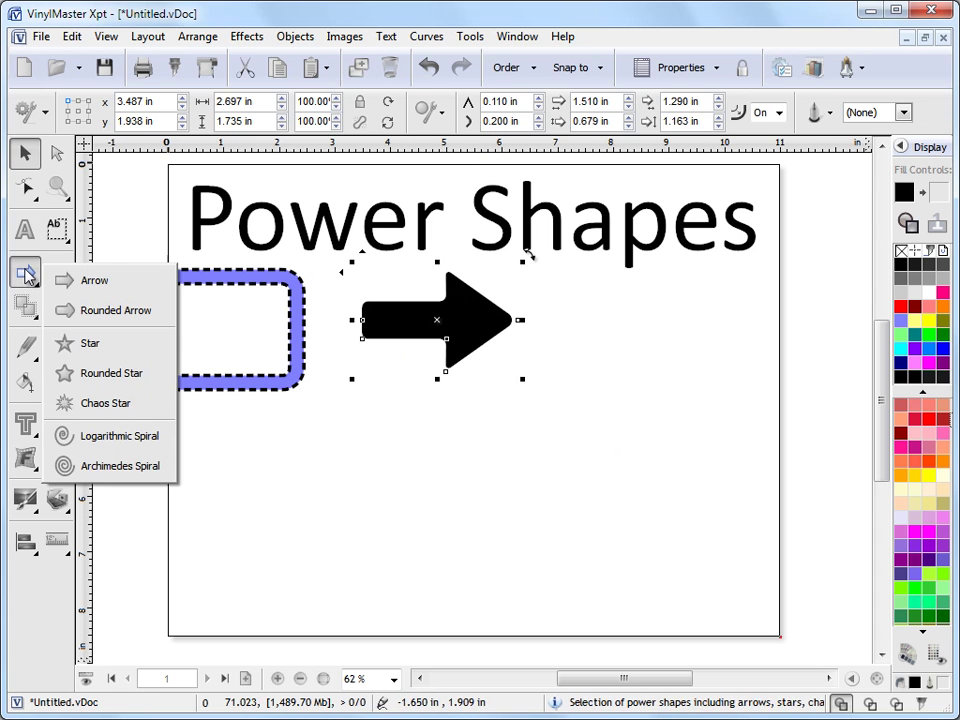
pyautogui.click(91, 344)
pyautogui.moveTo(467, 455)
pyautogui.mouseDown()
pyautogui.moveTo(514, 504)
pyautogui.moveTo(611, 514)
pyautogui.moveTo(545, 520)
pyautogui.moveTo(556, 534)
pyautogui.mouseUp()
pyautogui.moveTo(520, 440)
pyautogui.mouseDown()
pyautogui.moveTo(424, 489)
pyautogui.moveTo(443, 469)
pyautogui.moveTo(496, 478)
pyautogui.mouseUp()
pyautogui.click(902, 362)
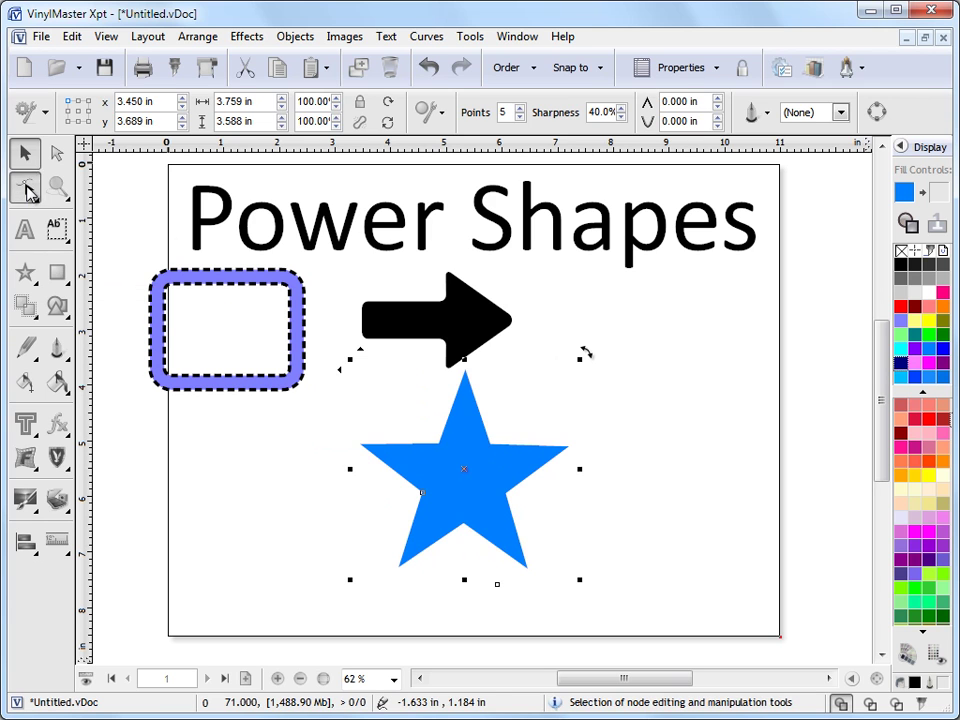
# - Give the star 8 points and 0.5 in rounding on both corner types, then move it right of the arrow
pyautogui.click(27, 190)
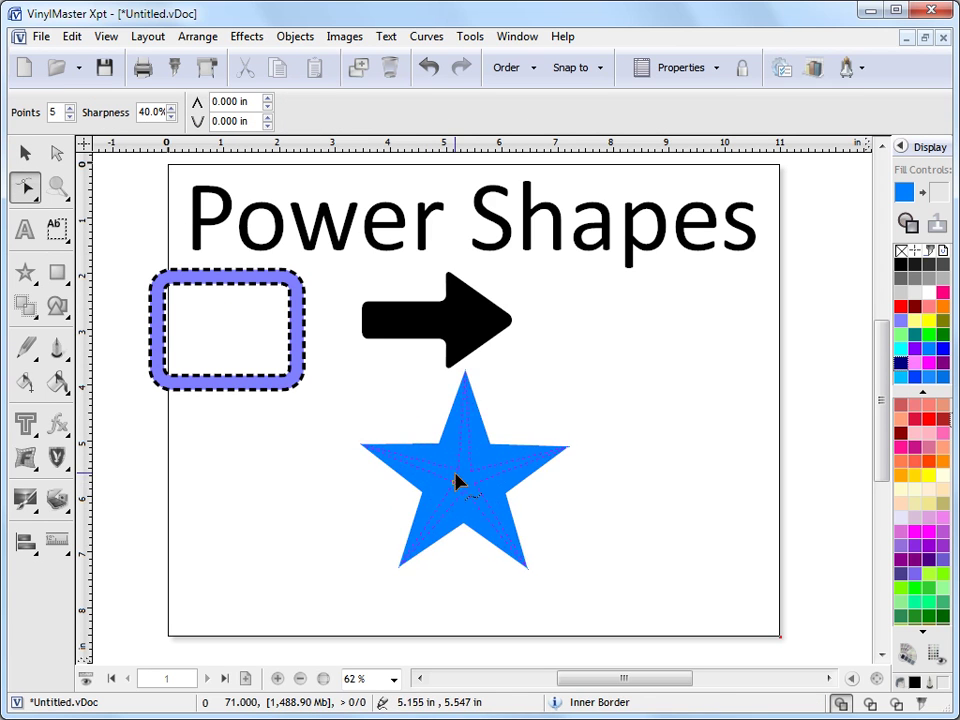
pyautogui.moveTo(455, 482)
pyautogui.mouseDown()
pyautogui.moveTo(471, 553)
pyautogui.moveTo(521, 560)
pyautogui.mouseUp()
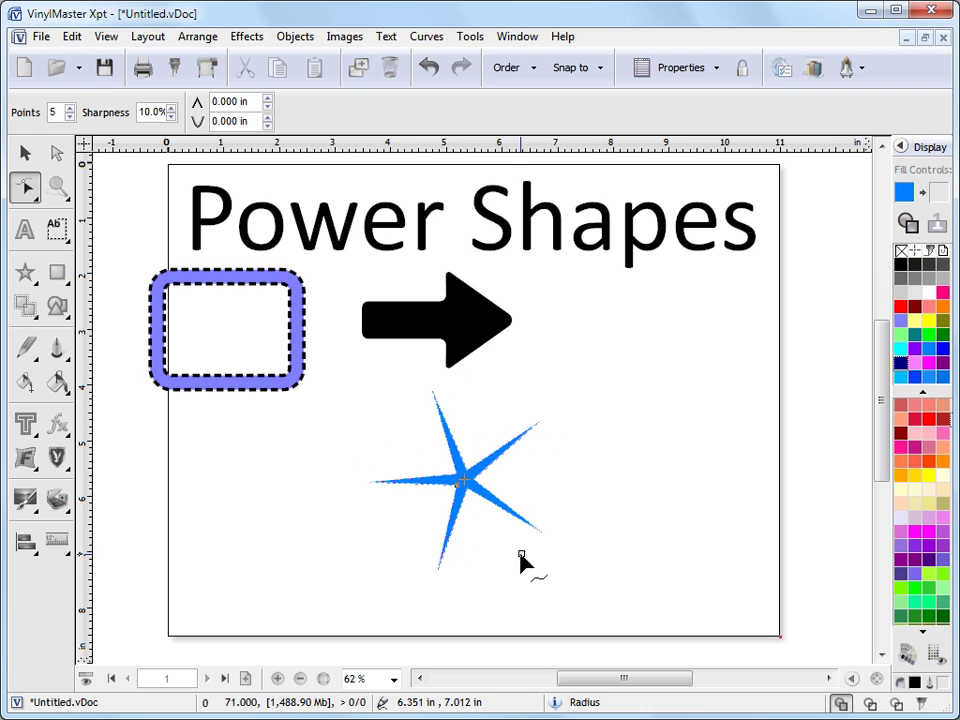
pyautogui.moveTo(464, 490); pyautogui.dragTo(437, 507)
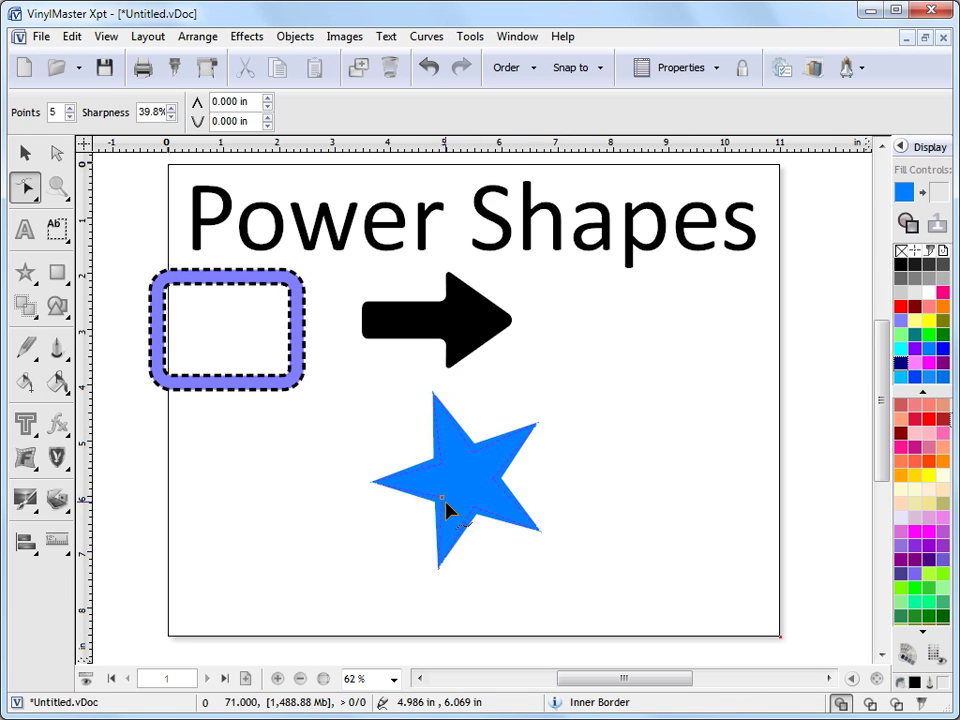
pyautogui.click(70, 107)
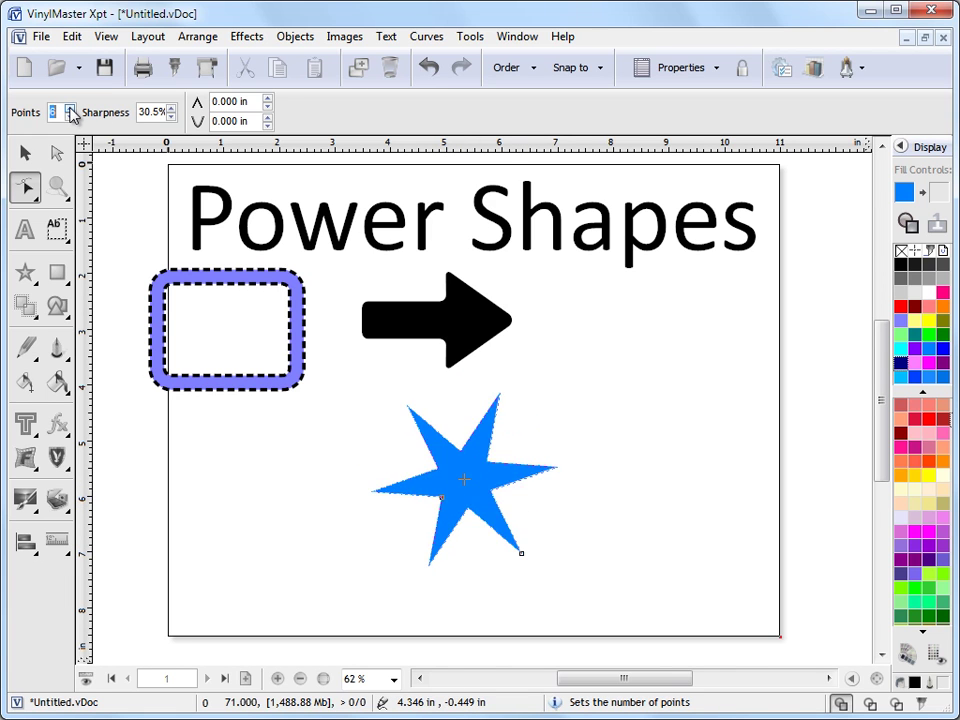
pyautogui.click(70, 107)
pyautogui.click(172, 108)
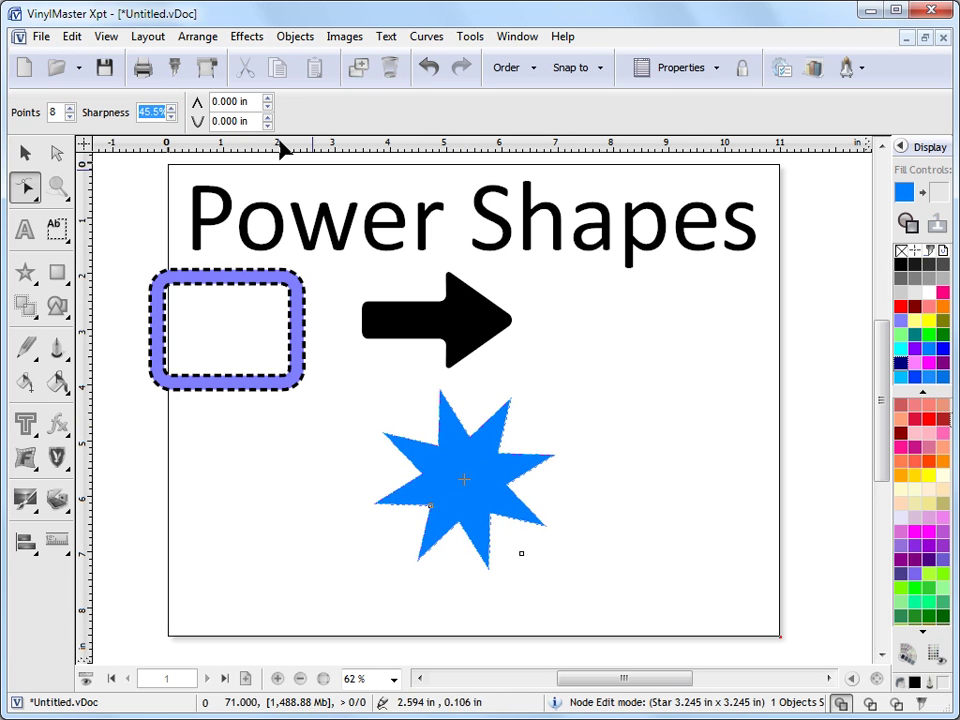
pyautogui.click(267, 97)
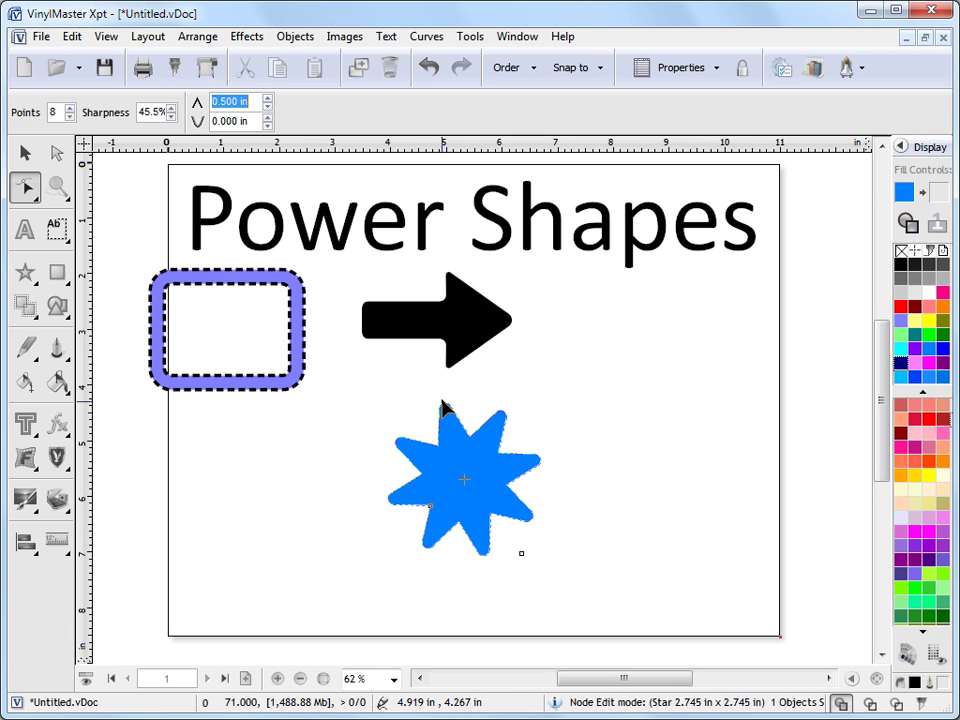
pyautogui.click(267, 116)
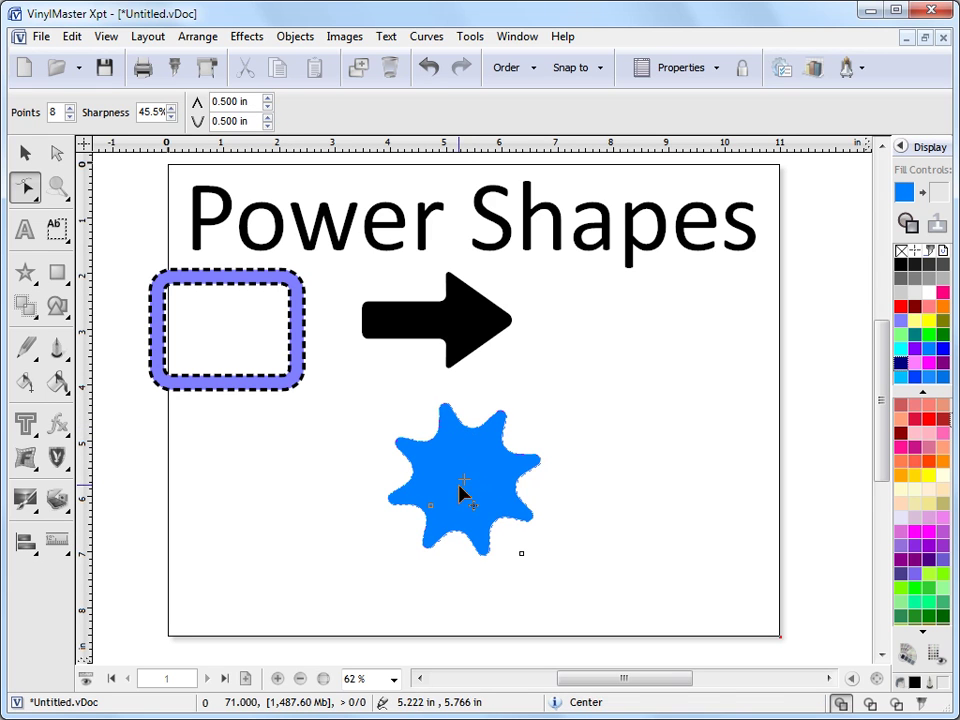
pyautogui.click(24, 152)
pyautogui.moveTo(455, 478)
pyautogui.mouseDown()
pyautogui.moveTo(621, 403)
pyautogui.moveTo(683, 357)
pyautogui.mouseUp()
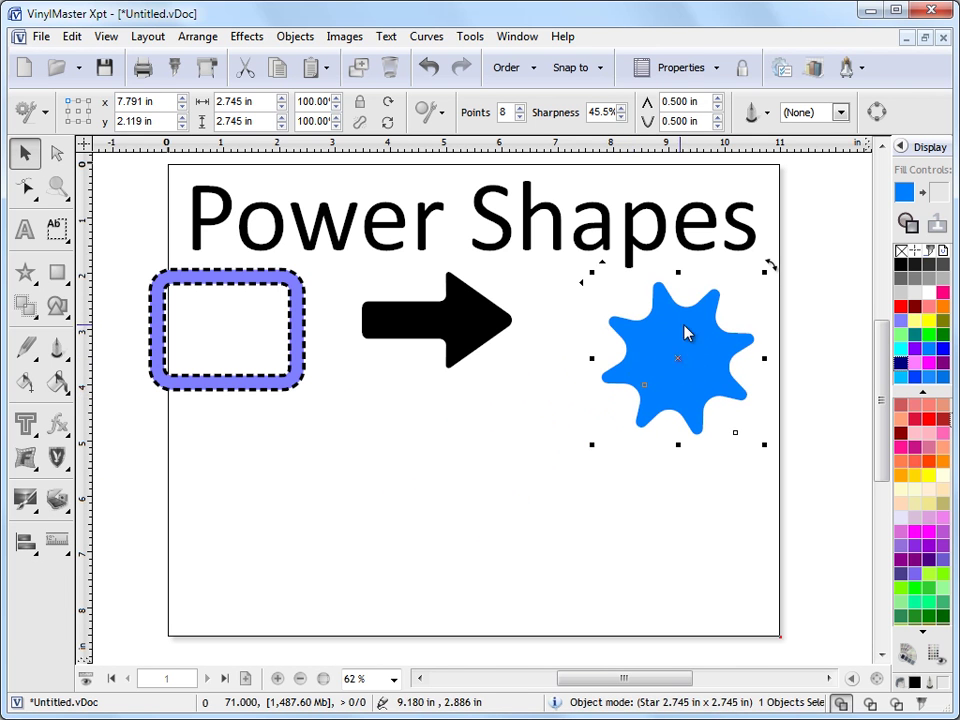
# - Apply the Natural Stone preset effect to the eight-point star and nudge it into place
pyautogui.click(57, 457)
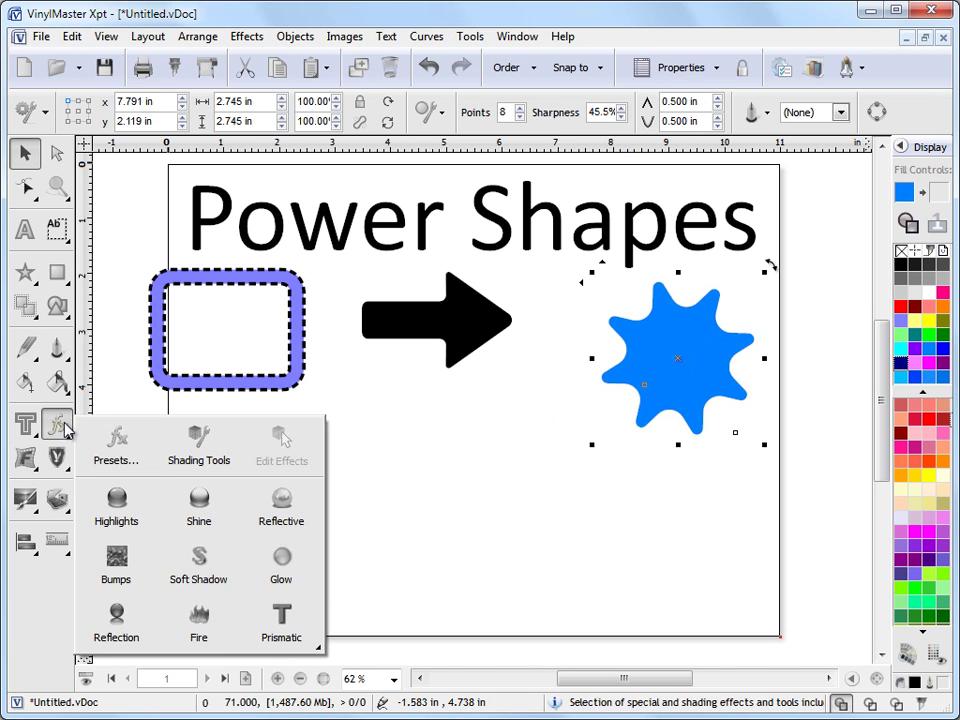
pyautogui.click(116, 438)
pyautogui.click(392, 386)
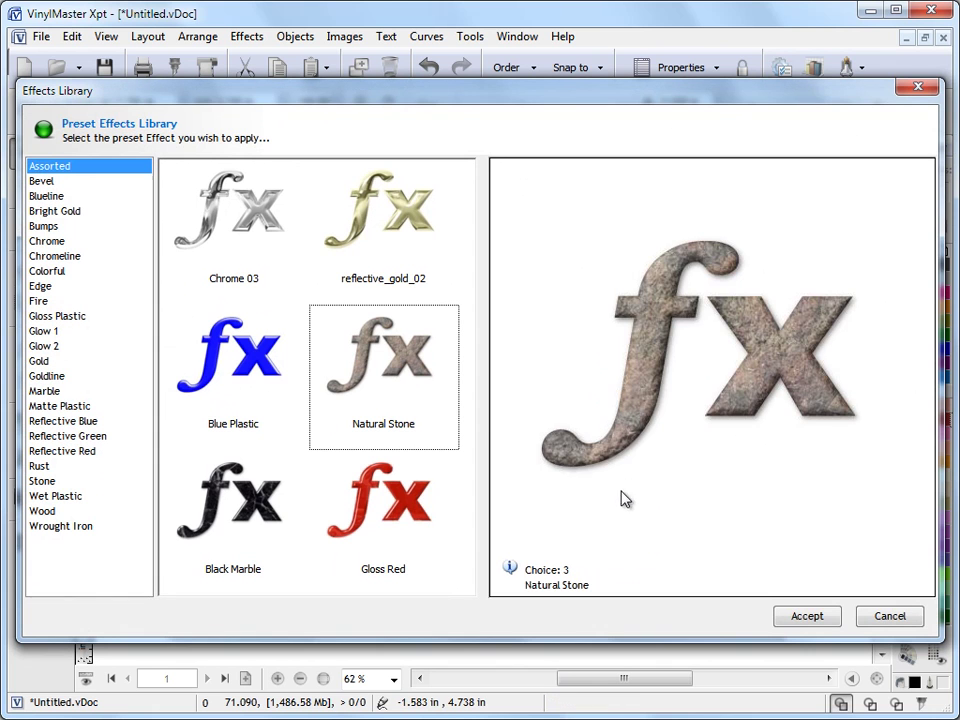
pyautogui.click(815, 622)
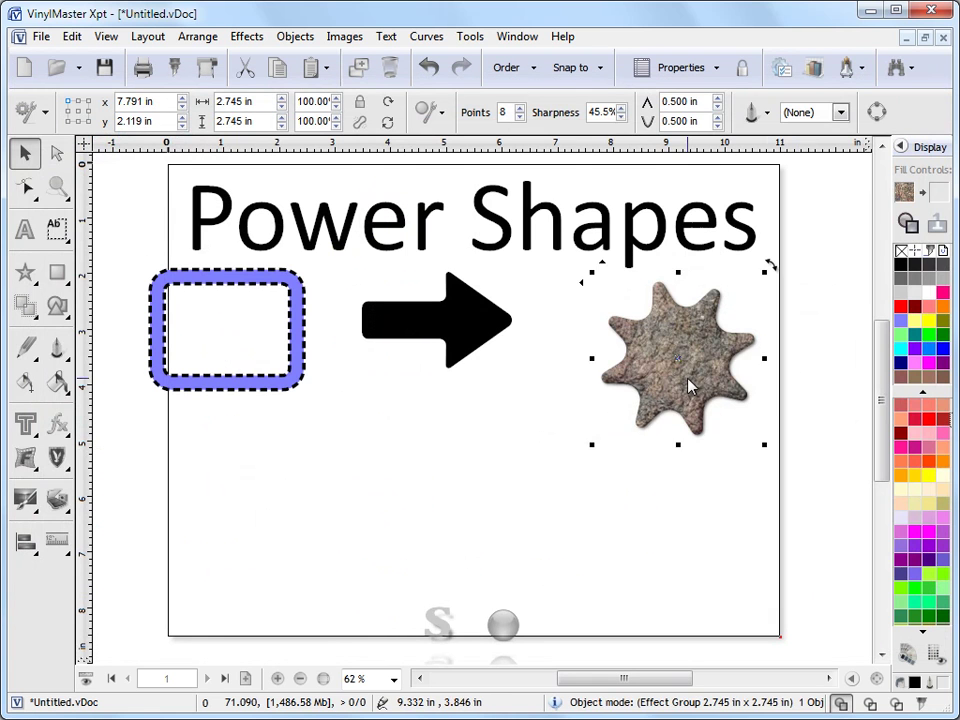
pyautogui.moveTo(688, 386); pyautogui.dragTo(613, 340)
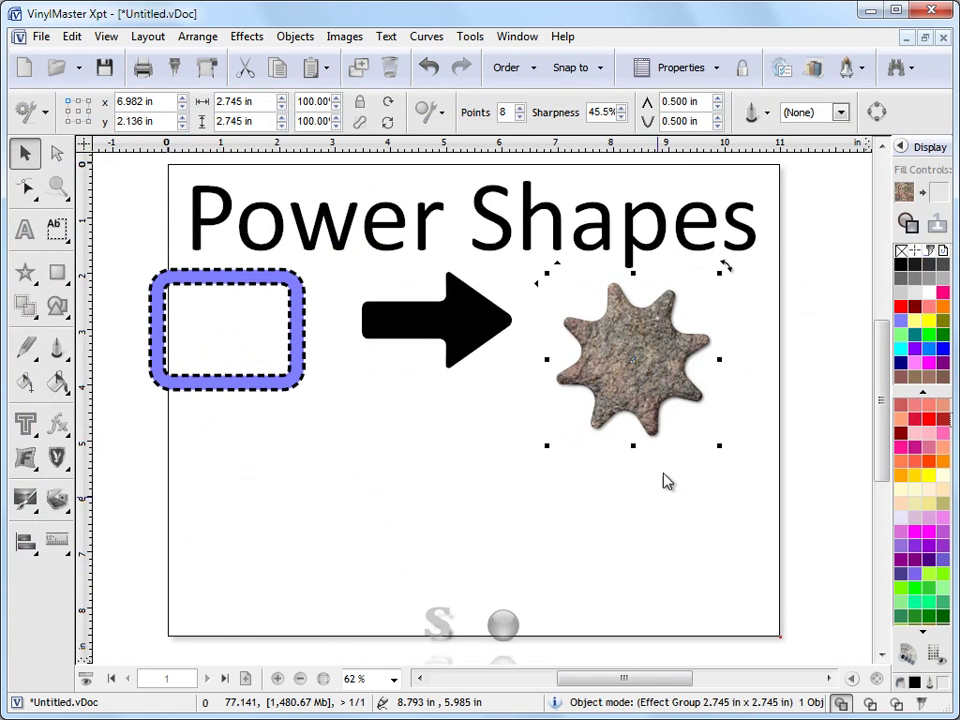
pyautogui.moveTo(665, 390); pyautogui.dragTo(709, 394)
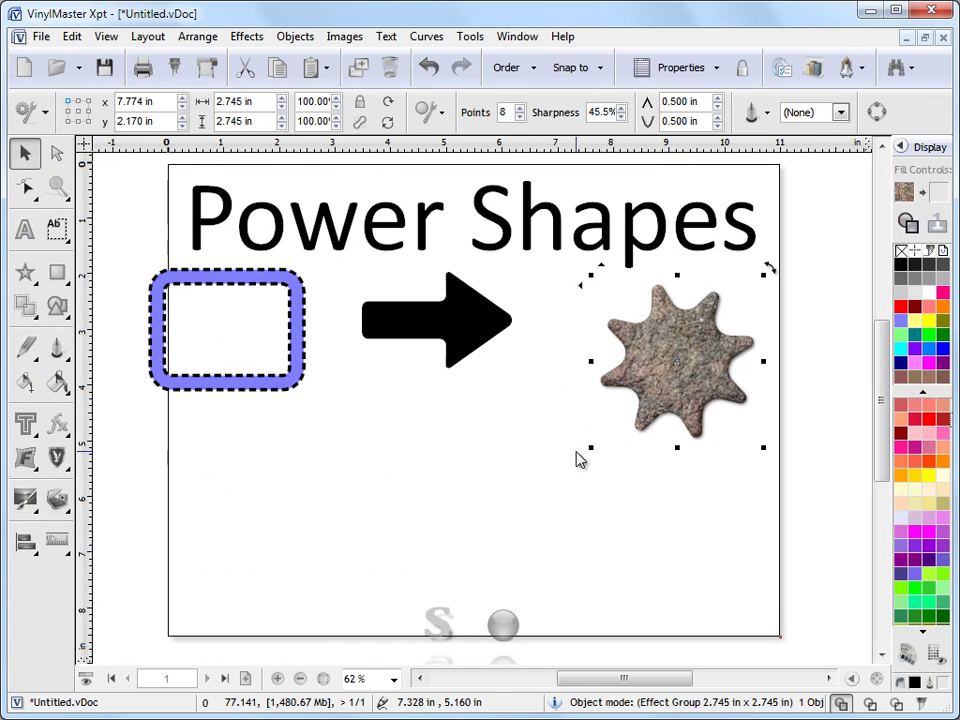
# - Draw an Archimedes spiral below the rectangle and arrow, moving its inner start outward
pyautogui.click(25, 272)
pyautogui.click(120, 466)
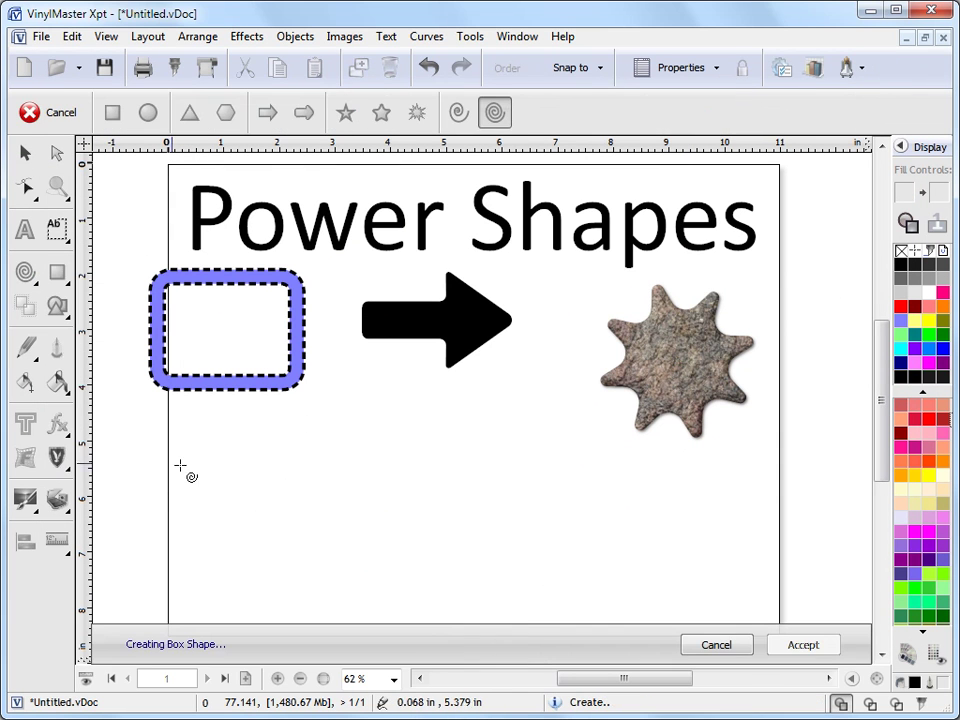
pyautogui.moveTo(378, 456); pyautogui.dragTo(465, 545)
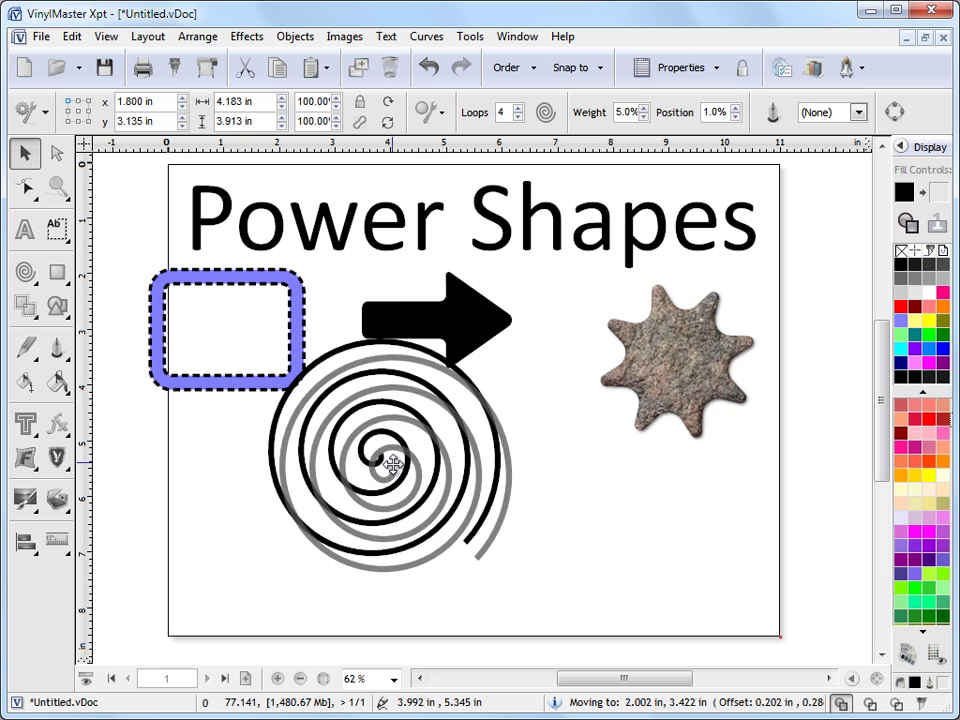
pyautogui.moveTo(393, 463)
pyautogui.mouseDown()
pyautogui.moveTo(446, 514)
pyautogui.moveTo(425, 520)
pyautogui.moveTo(400, 487)
pyautogui.mouseUp()
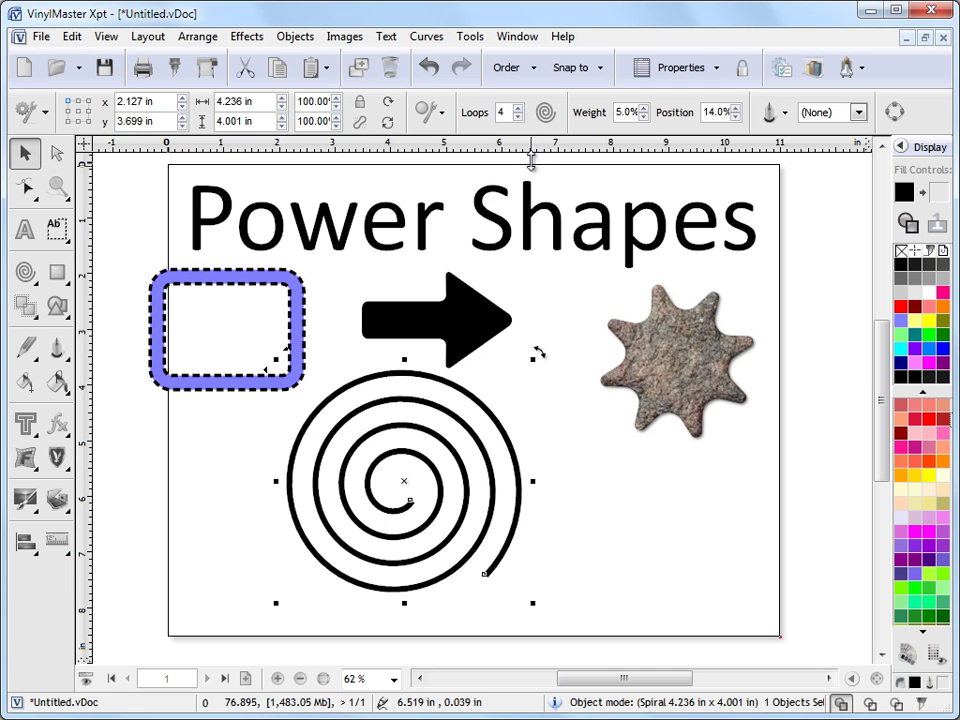
# - Set the spiral to 6 loops with 1% line weight, then move it down-left
pyautogui.click(517, 108)
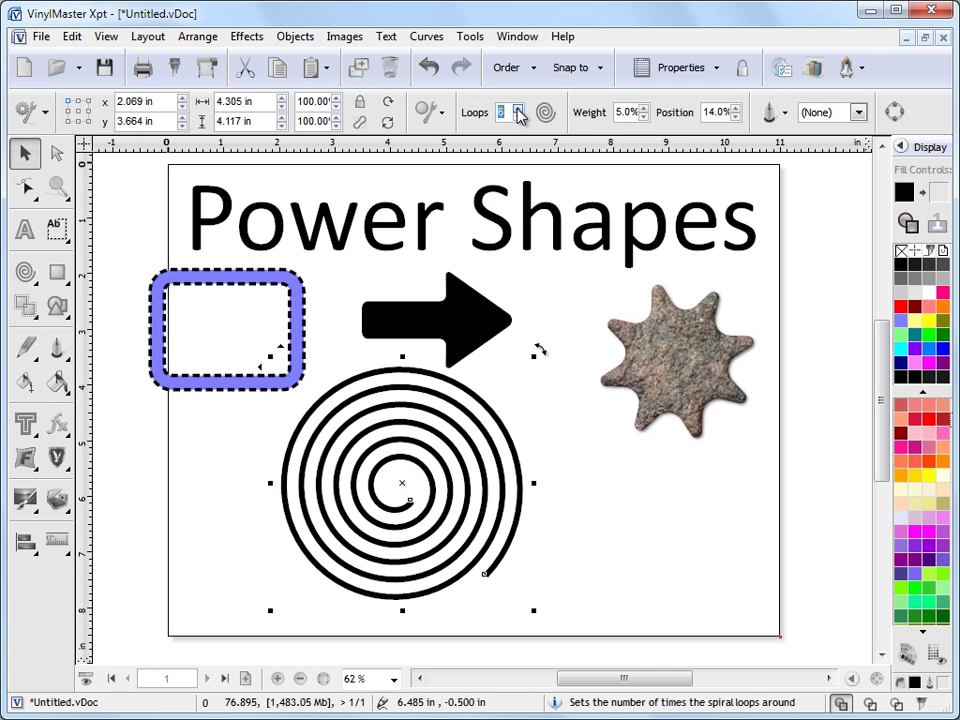
pyautogui.click(643, 107)
pyautogui.click(643, 117)
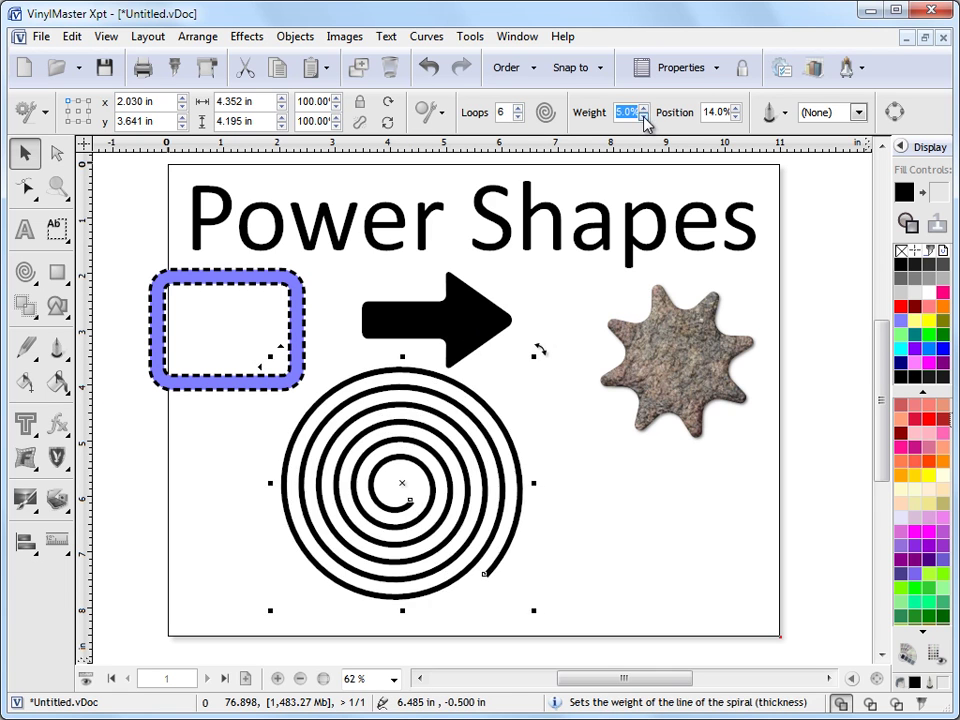
pyautogui.click(737, 107)
pyautogui.moveTo(401, 483); pyautogui.dragTo(295, 511)
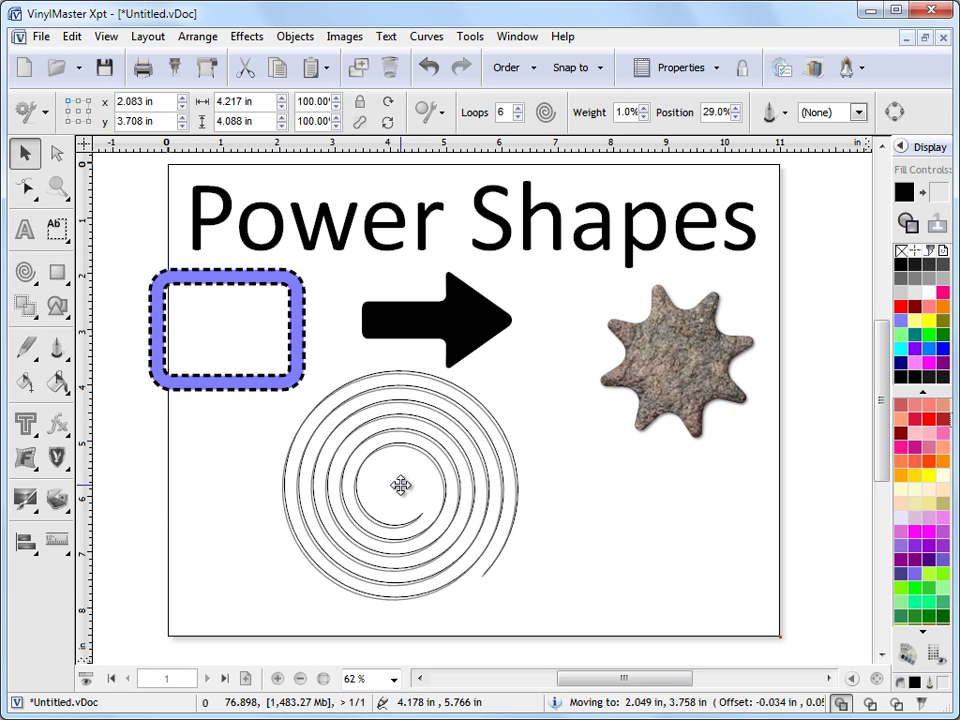
# - Select each shape to review its settings, then pull the spiral's inner start back toward the centre
pyautogui.click(466, 342)
pyautogui.click(289, 330)
pyautogui.click(424, 332)
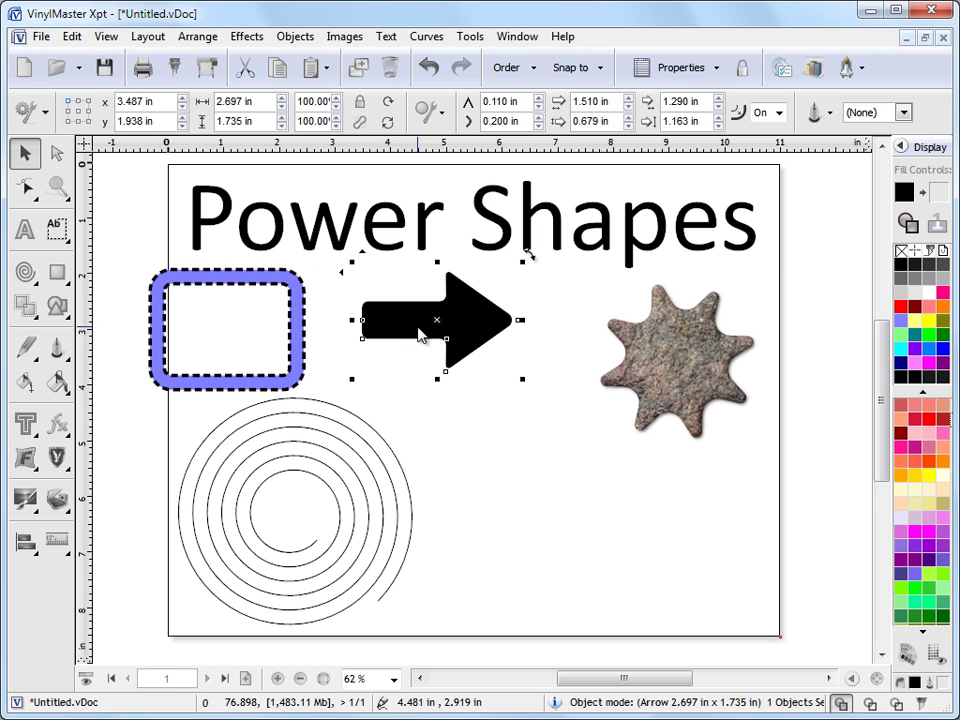
pyautogui.click(662, 381)
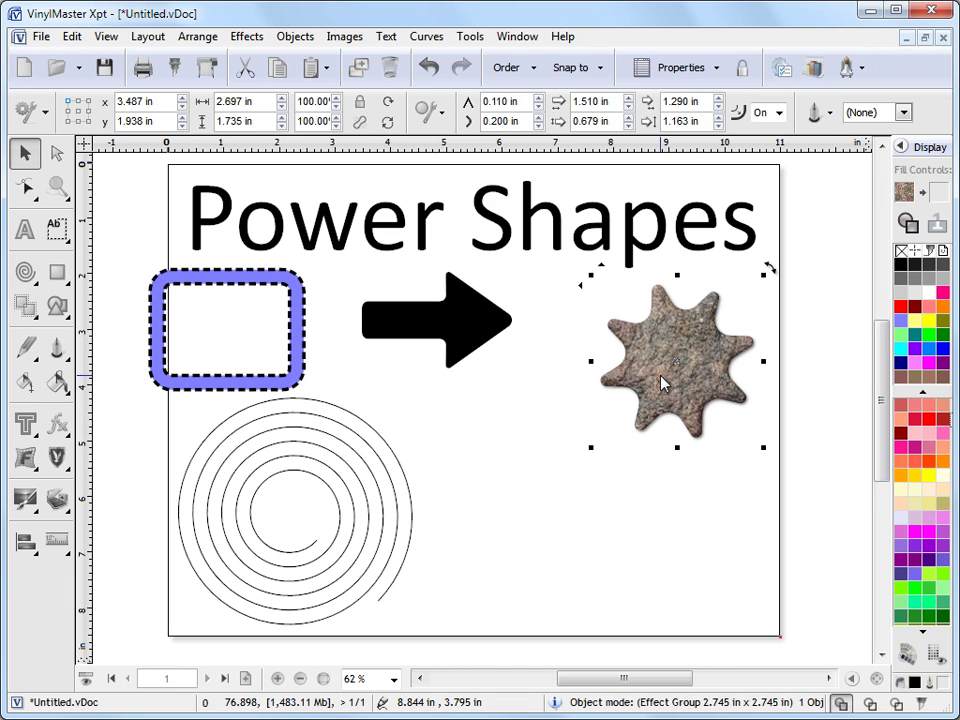
pyautogui.click(354, 484)
pyautogui.moveTo(305, 530); pyautogui.dragTo(302, 526)
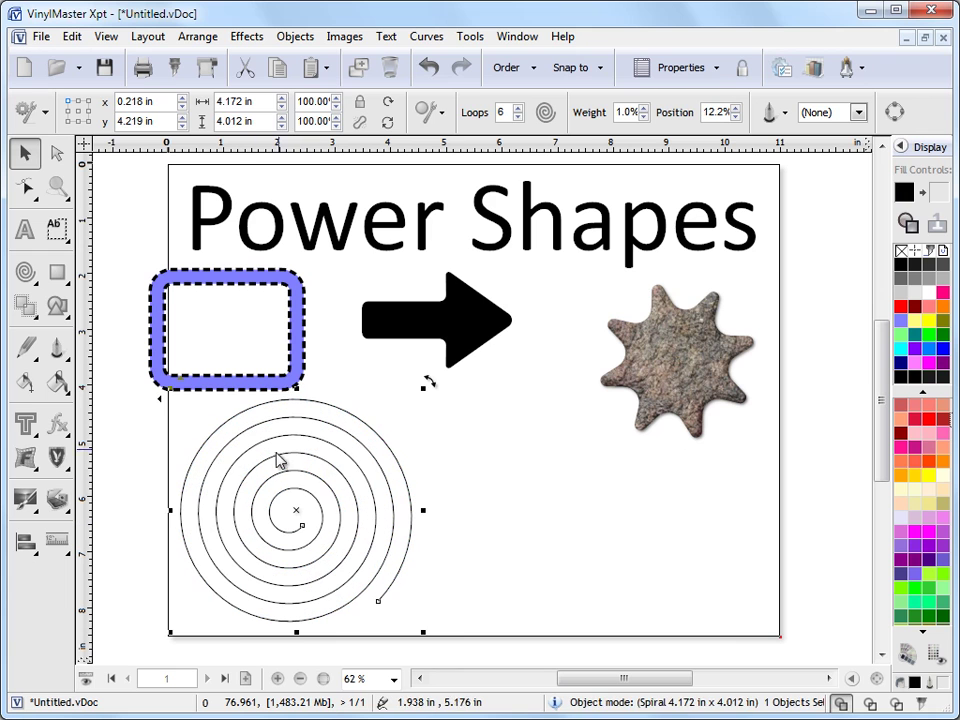